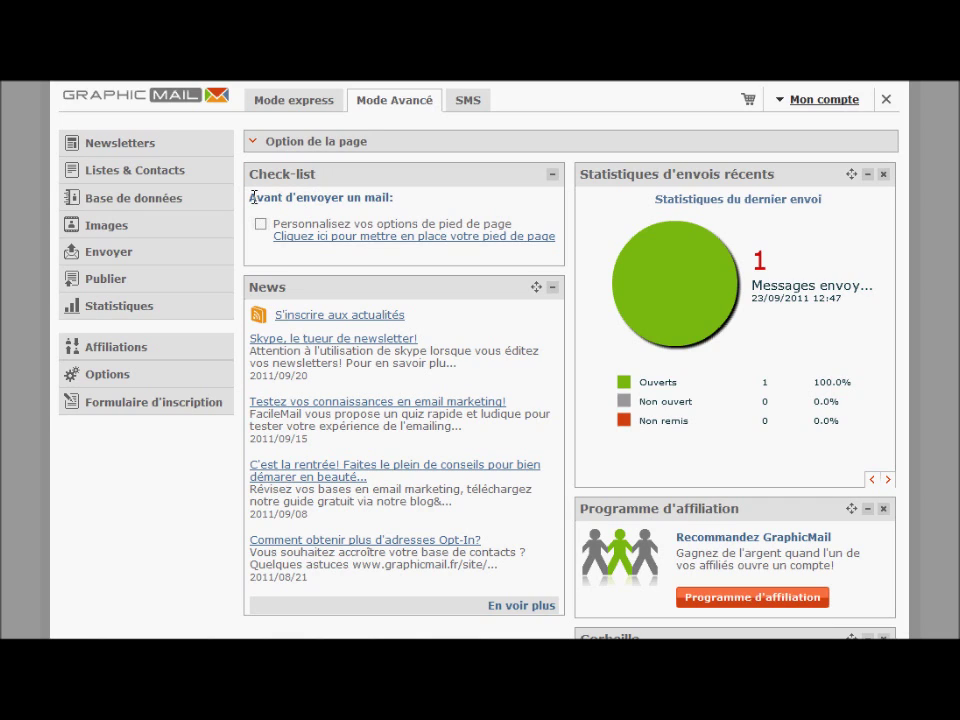
Look over the dashboard widgets, from the check-list, news and recent sending statistics down to the trash, quick connection and tips.
{"action": "left_click_drag", "start_coordinate": [253, 195], "coordinate": [349, 206]}
{"action": "left_click", "coordinate": [357, 198]}
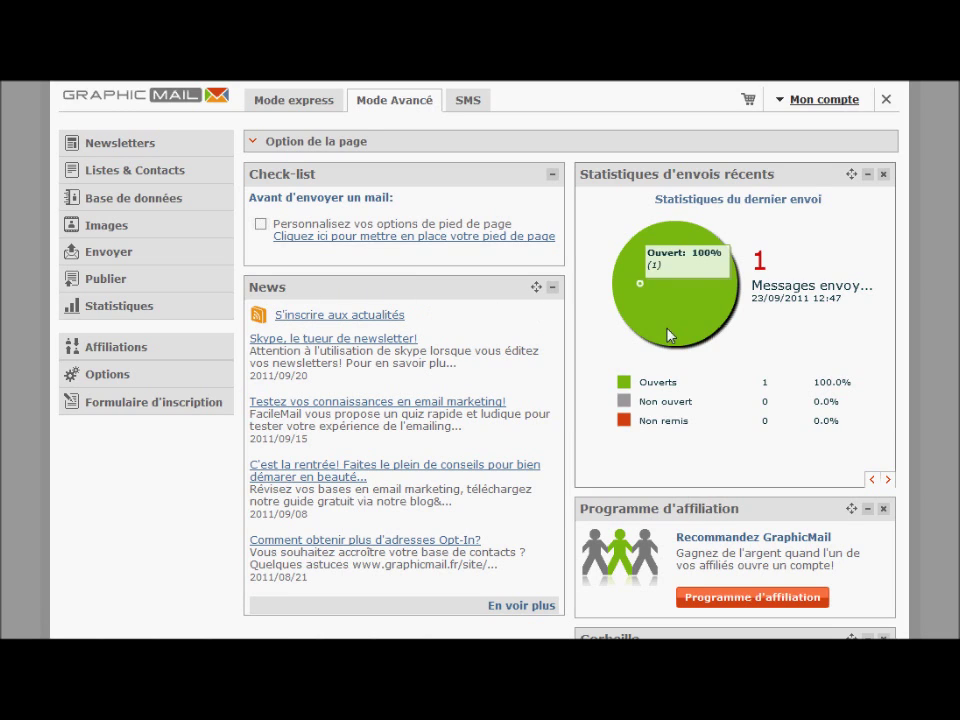
{"action": "scroll", "coordinate": [669, 334], "scroll_direction": "down", "scroll_amount": 2}
{"action": "scroll", "coordinate": [669, 334], "scroll_direction": "down", "scroll_amount": 2}
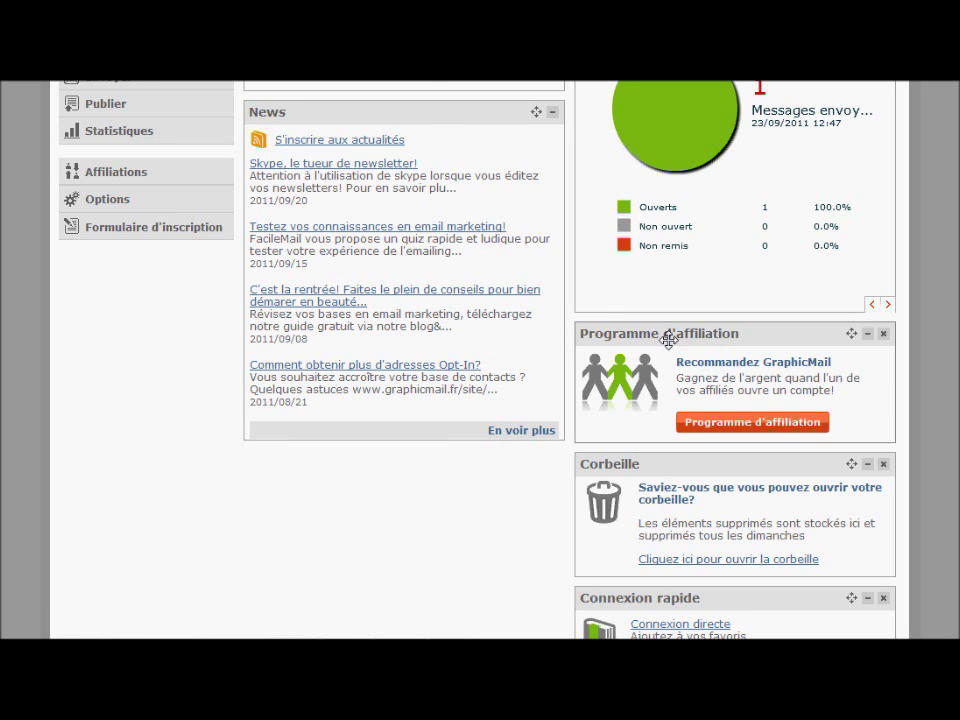
{"action": "scroll", "coordinate": [667, 336], "scroll_direction": "down", "scroll_amount": 3}
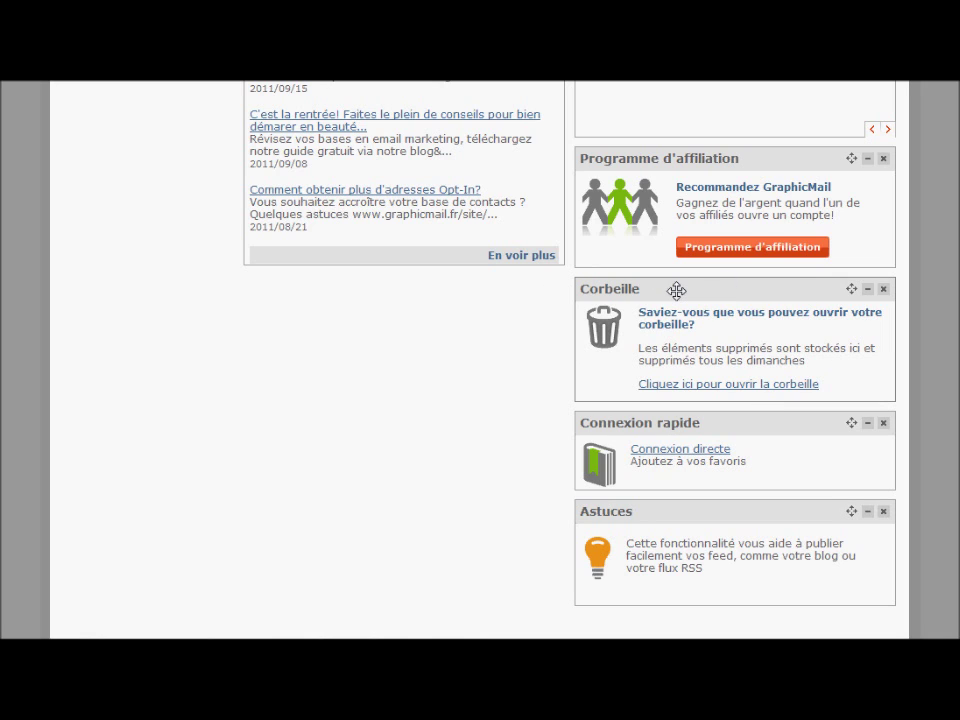
{"action": "scroll", "coordinate": [557, 349], "scroll_direction": "up", "scroll_amount": 4}
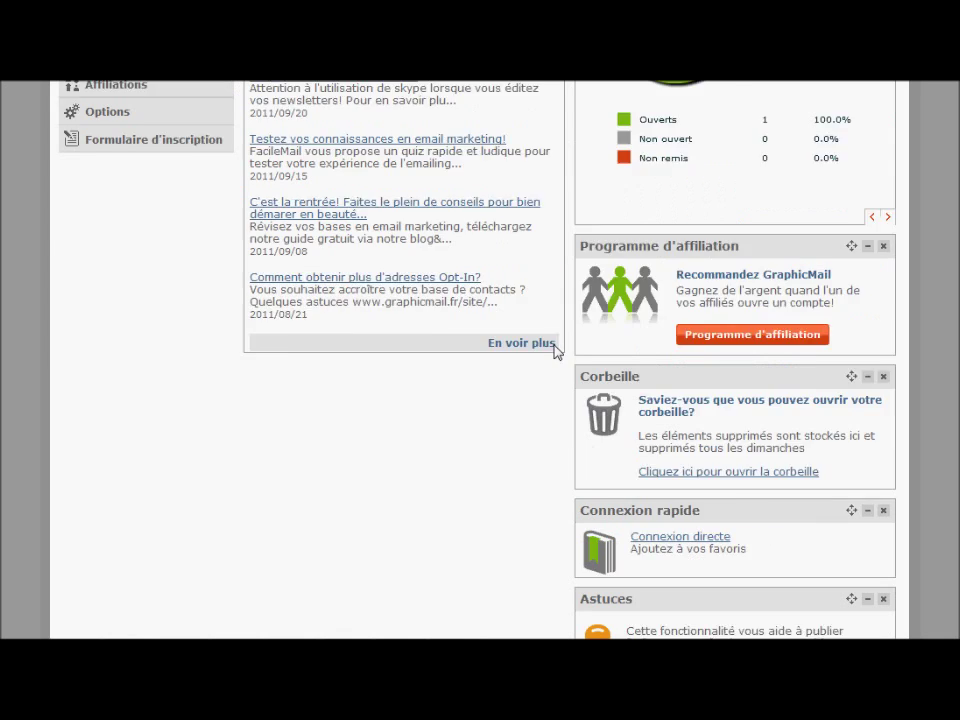
{"action": "scroll", "coordinate": [722, 253], "scroll_direction": "down", "scroll_amount": 2}
{"action": "scroll", "coordinate": [845, 422], "scroll_direction": "up", "scroll_amount": 6}
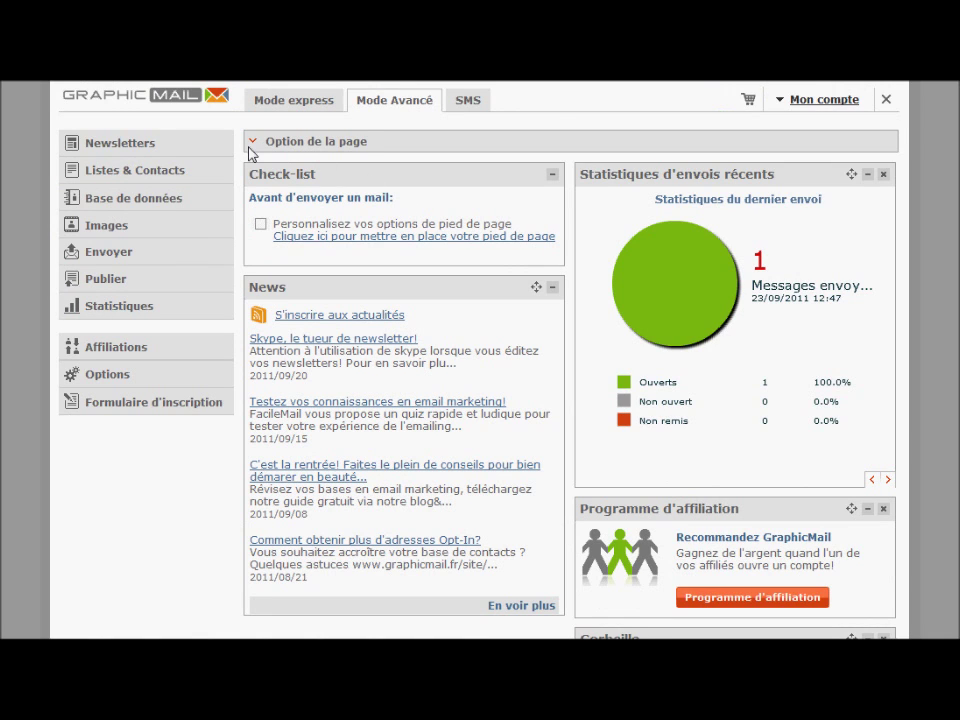
Add the auto new product template from the Automobiles category to the account's newsletter templates.
{"action": "left_click", "coordinate": [125, 148]}
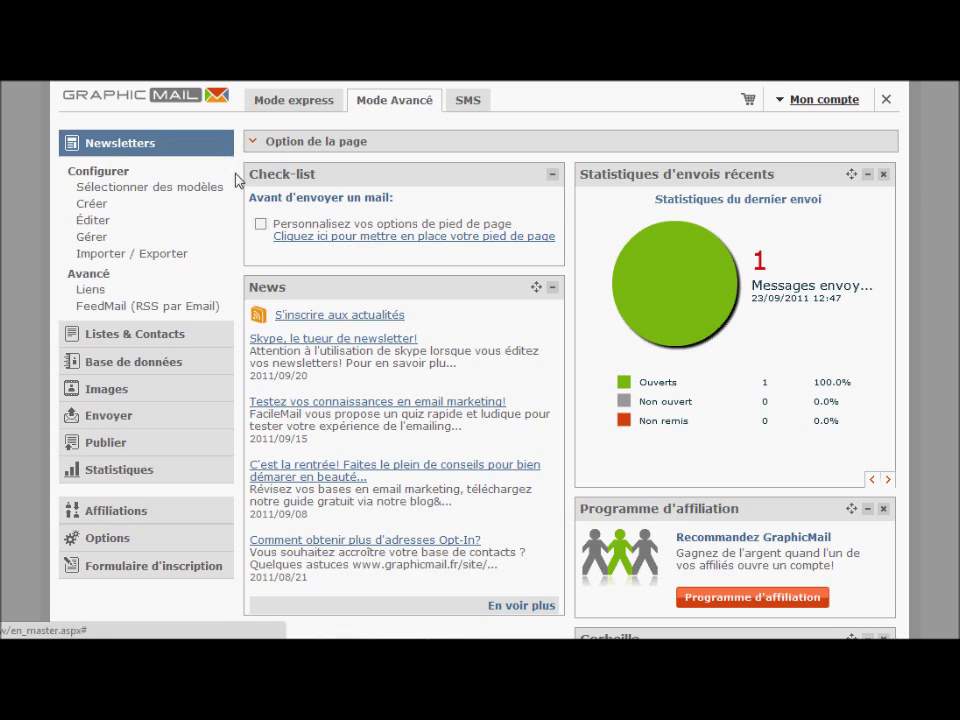
{"action": "left_click", "coordinate": [122, 190]}
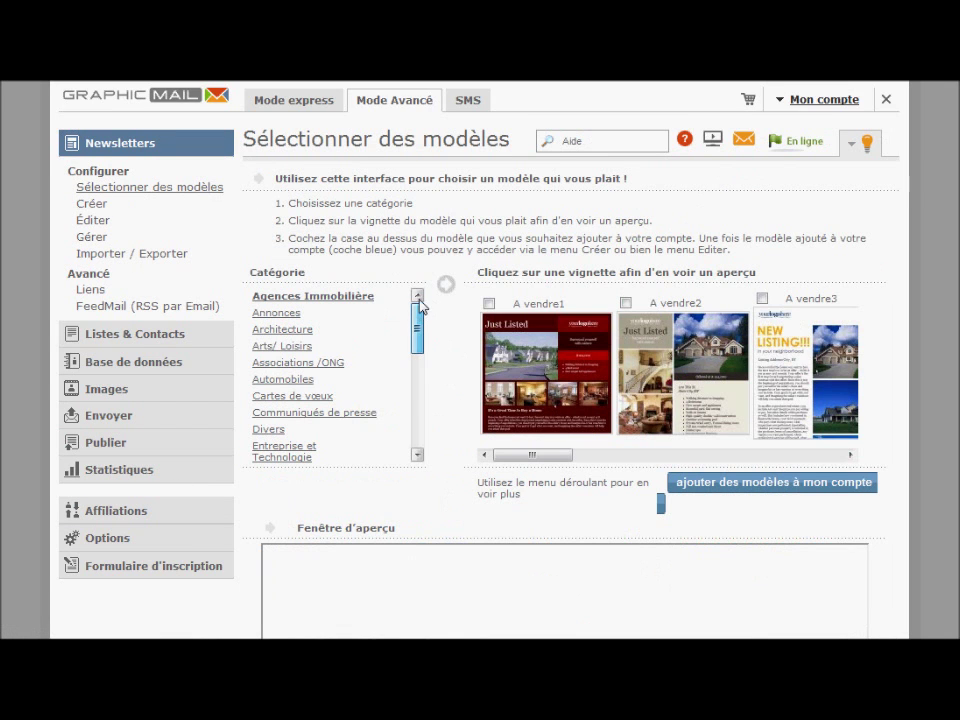
{"action": "left_click_drag", "start_coordinate": [416, 330], "coordinate": [398, 340]}
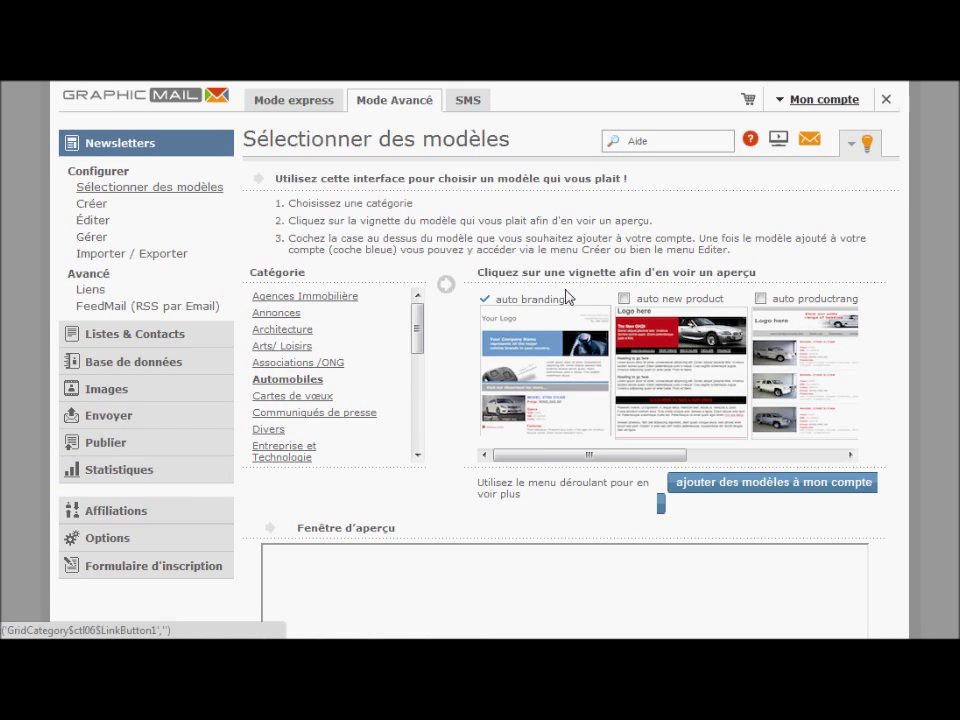
{"action": "left_click", "coordinate": [831, 491]}
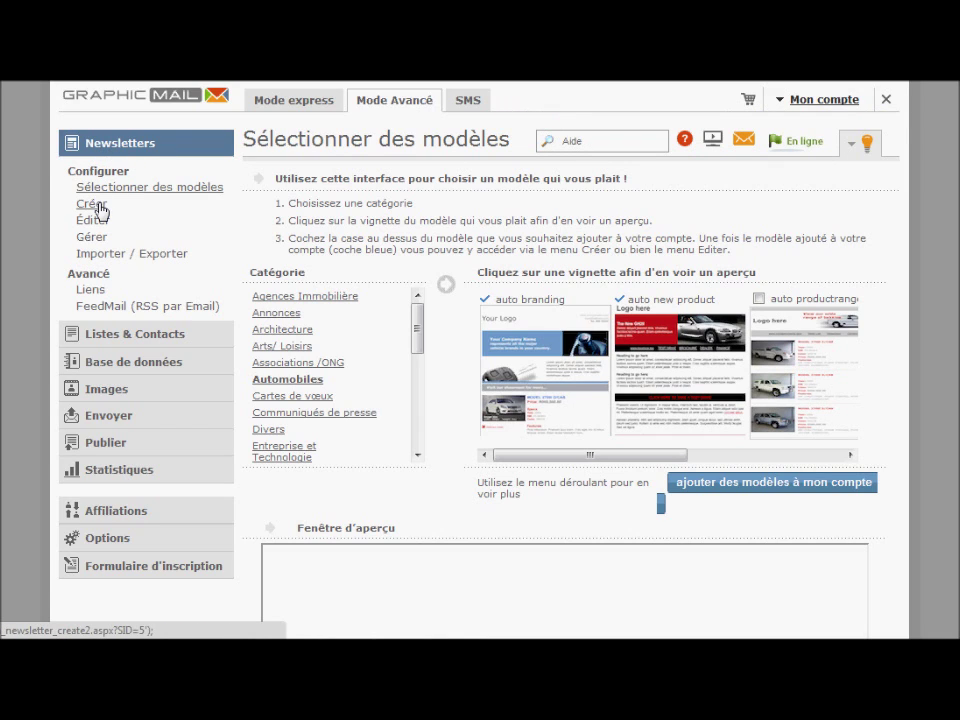
Fill in a new newsletter named Tutoriel based on the _auto new product template and preview it.
{"action": "left_click", "coordinate": [96, 205]}
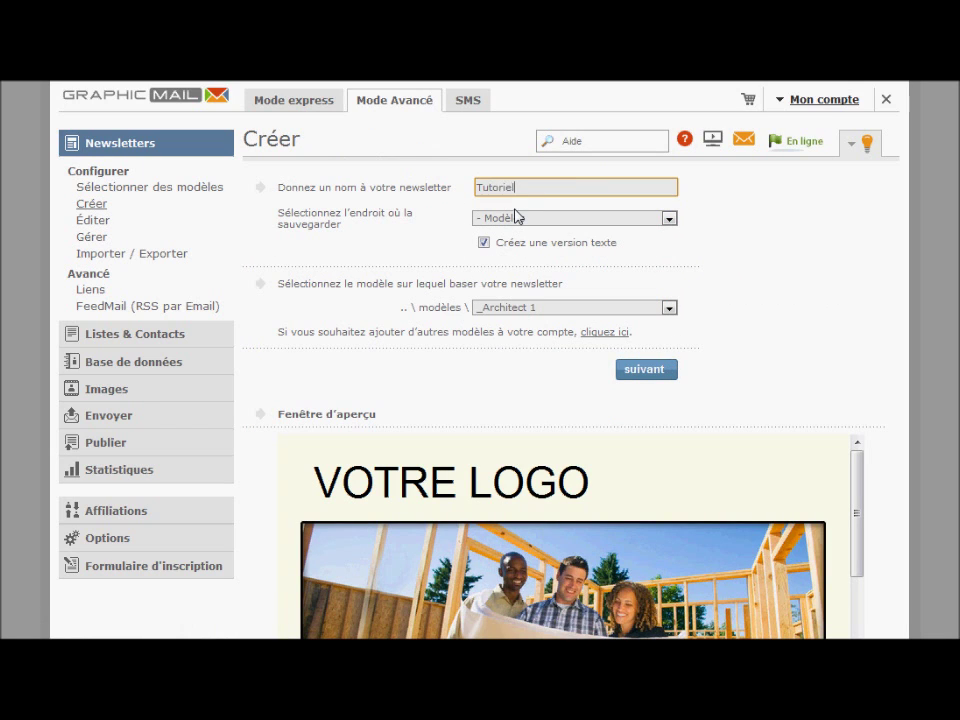
{"action": "left_click", "coordinate": [577, 306]}
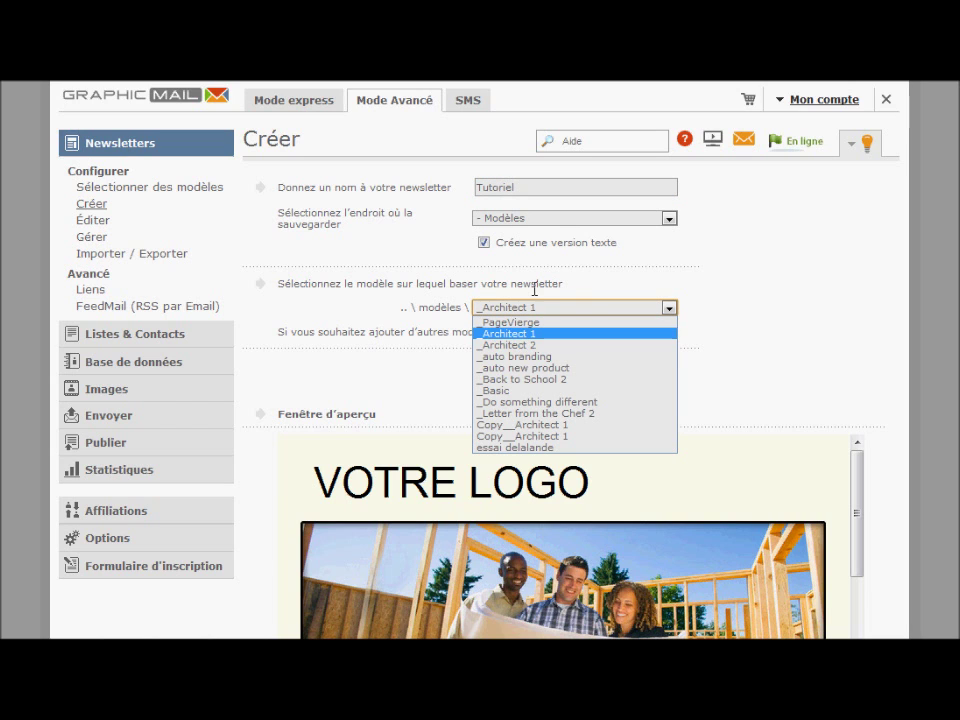
{"action": "left_click", "coordinate": [518, 368]}
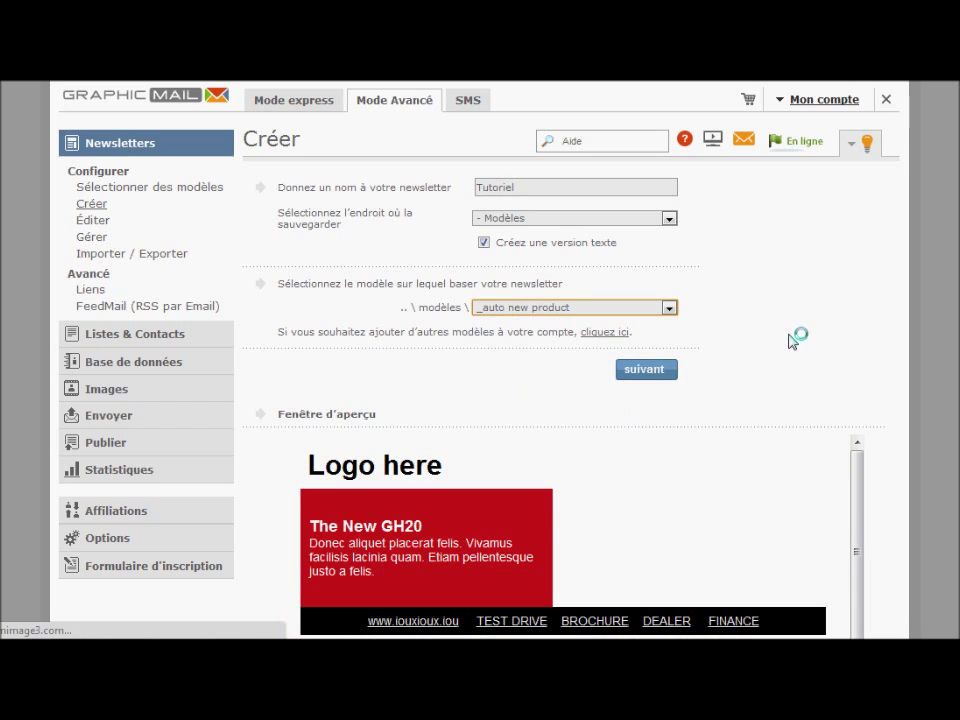
{"action": "scroll", "coordinate": [680, 290], "scroll_direction": "down", "scroll_amount": 1}
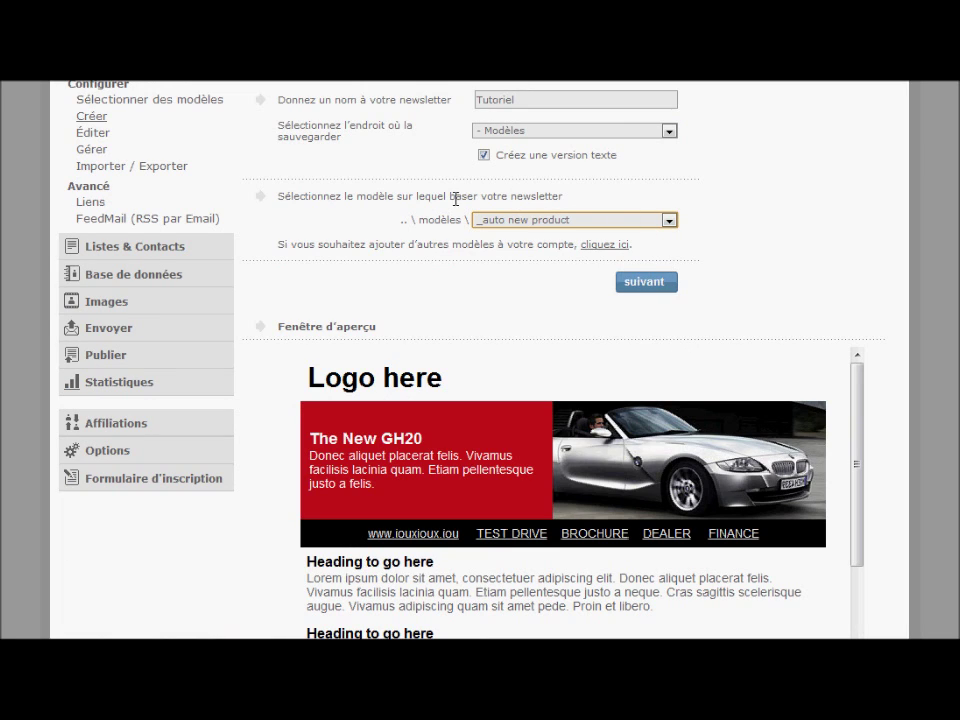
{"action": "scroll", "coordinate": [451, 281], "scroll_direction": "up", "scroll_amount": 1}
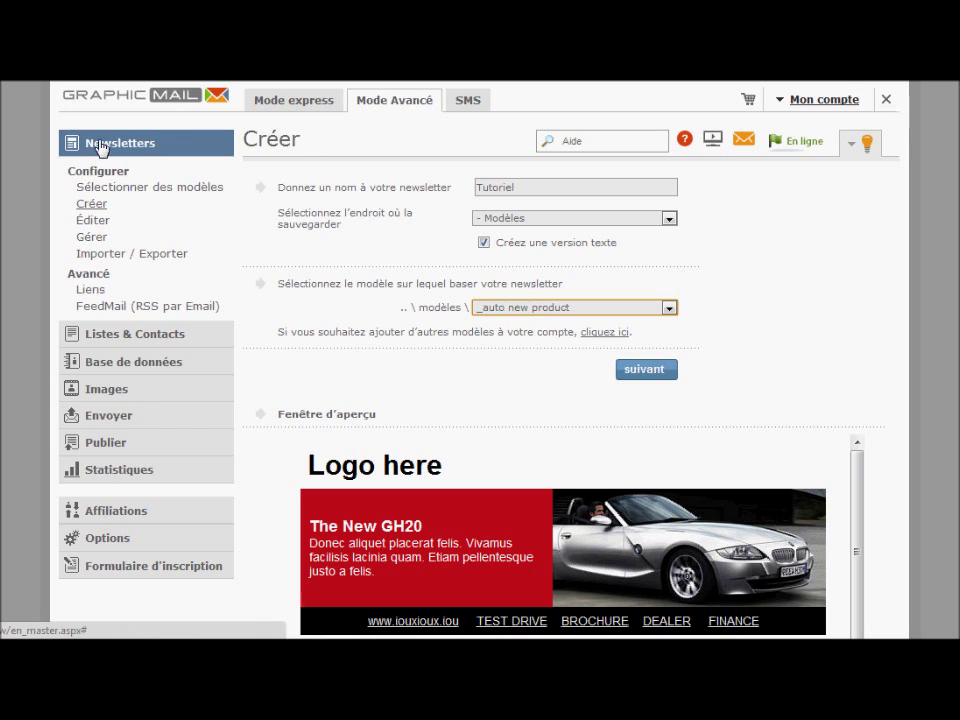
Visit the newsletter editing page and choose _Basic, and select My Newsletter in the source folder of the newsletter management page.
{"action": "left_click", "coordinate": [94, 222]}
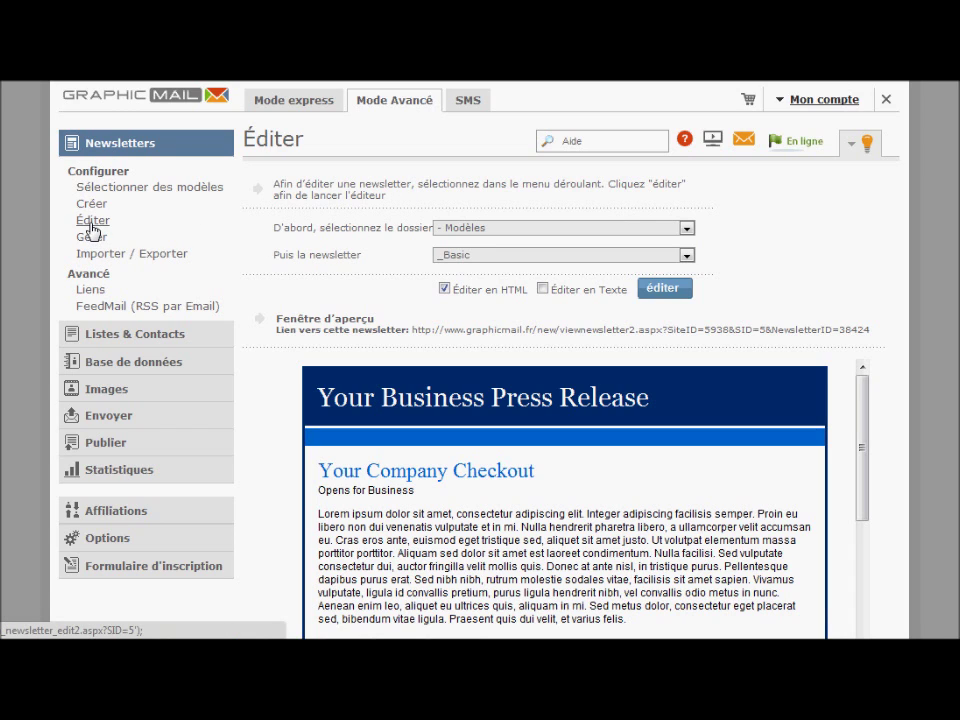
{"action": "left_click", "coordinate": [480, 259]}
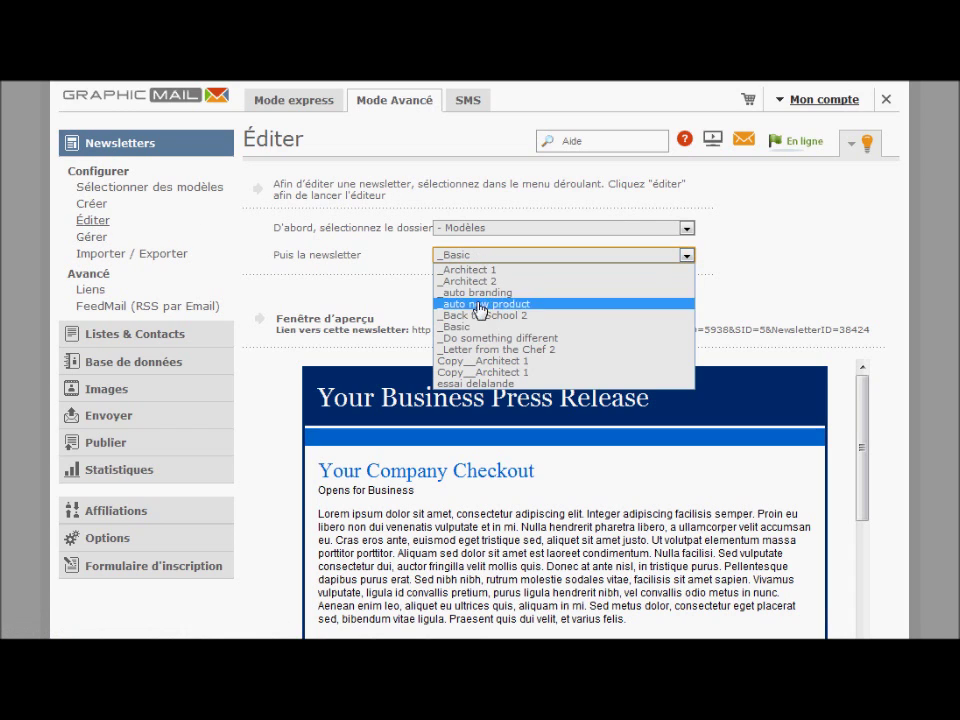
{"action": "left_click", "coordinate": [455, 327]}
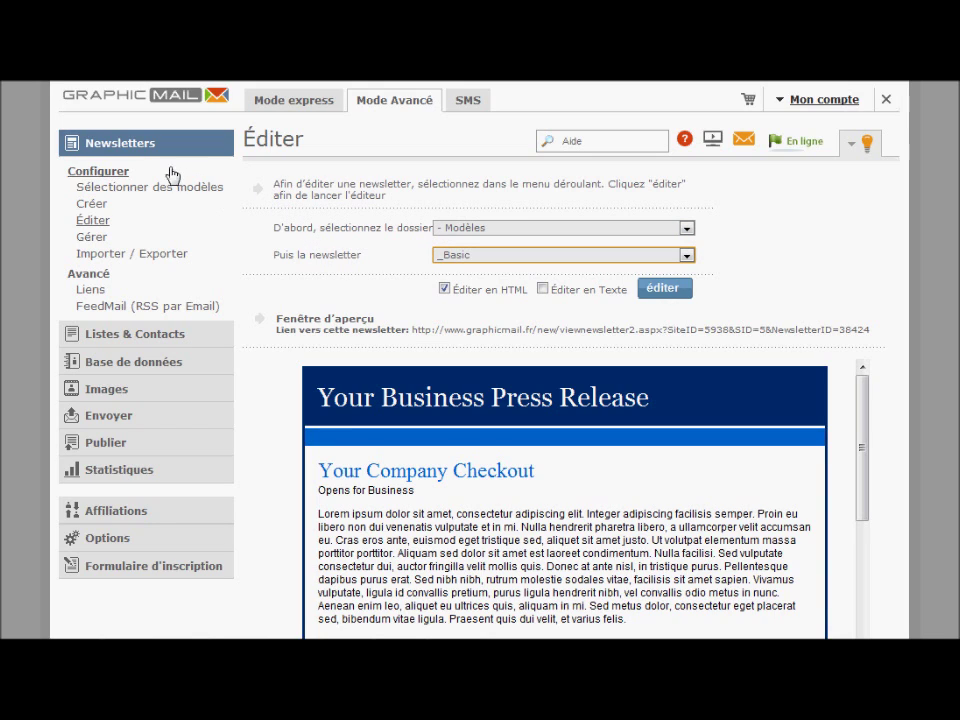
{"action": "left_click", "coordinate": [92, 238]}
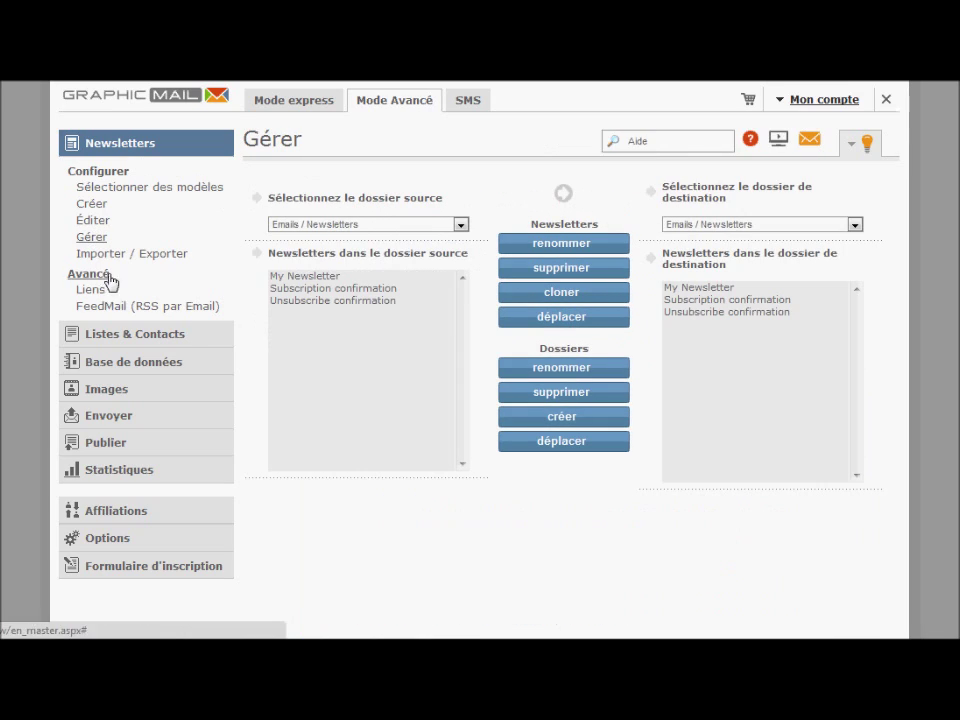
{"action": "left_click", "coordinate": [315, 278]}
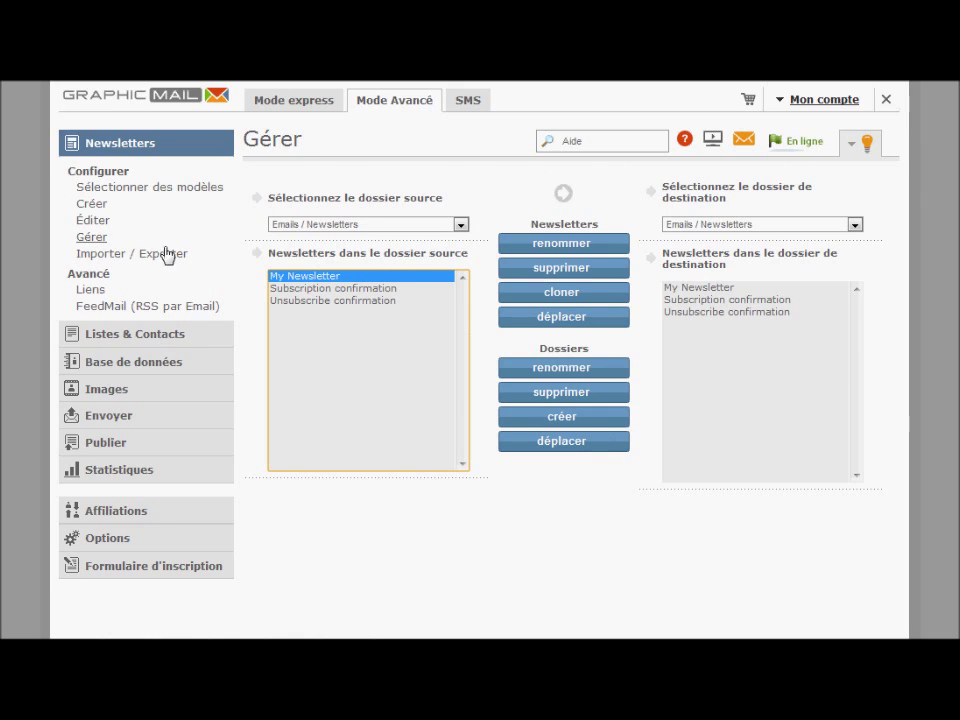
Open the contact import page, expand the import settings and choose tutoriel as the mailing list.
{"action": "left_click", "coordinate": [88, 337]}
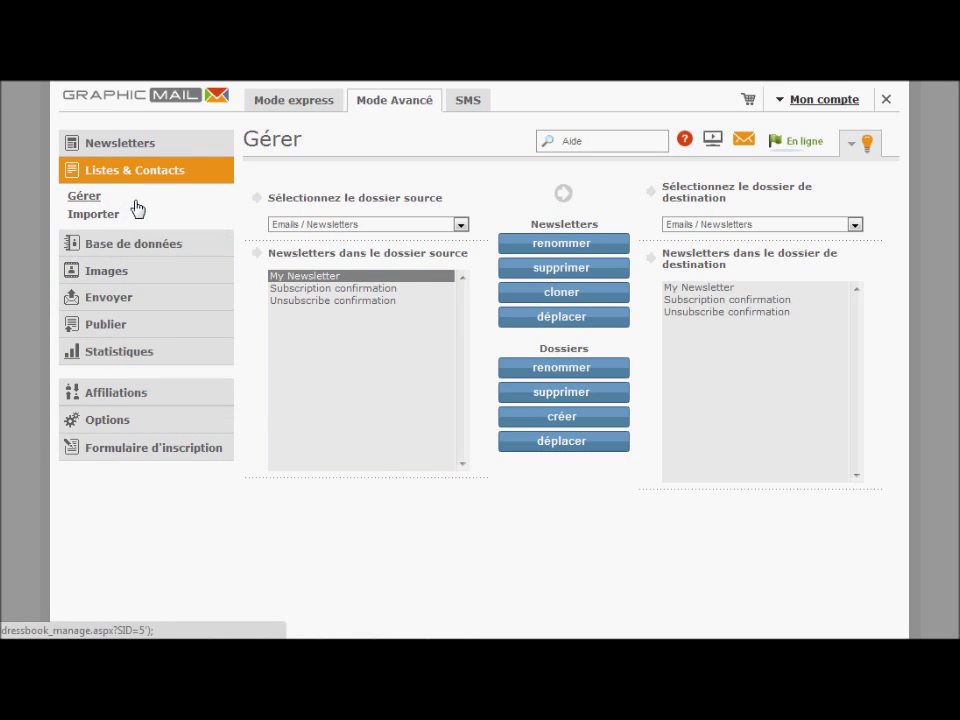
{"action": "left_click", "coordinate": [90, 196]}
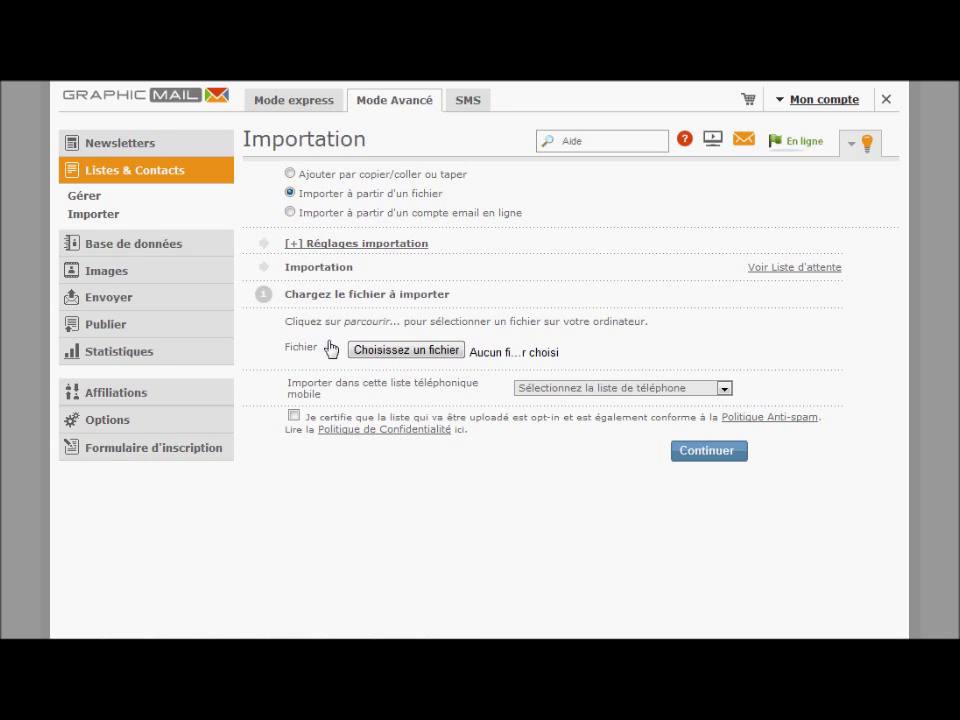
{"action": "left_click", "coordinate": [300, 245]}
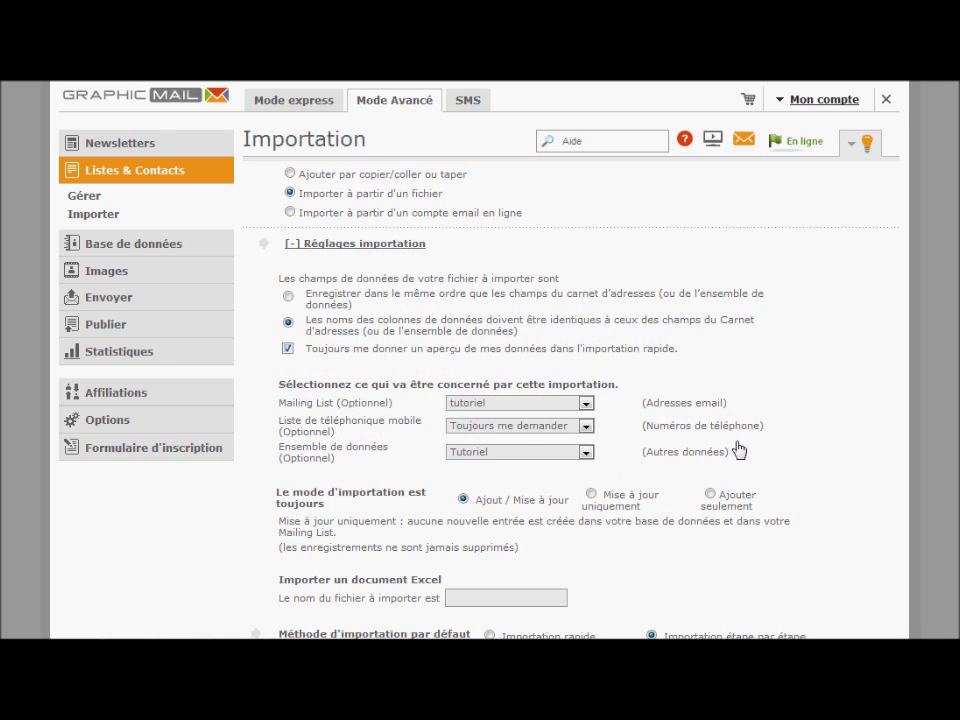
{"action": "scroll", "coordinate": [570, 325], "scroll_direction": "down", "scroll_amount": 1}
{"action": "left_click", "coordinate": [510, 320]}
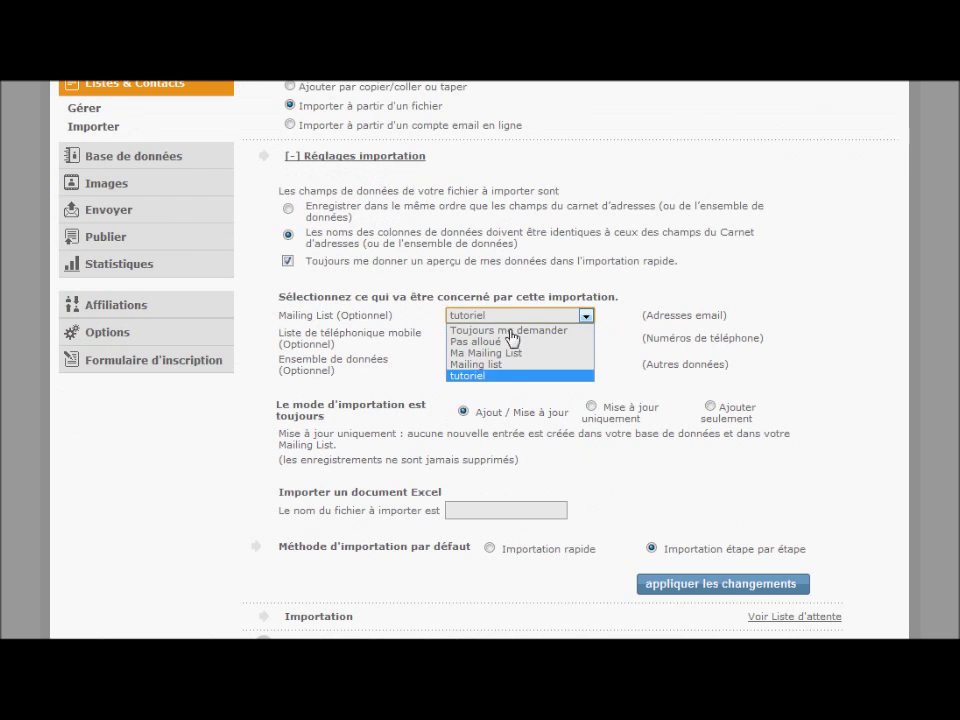
{"action": "left_click", "coordinate": [509, 378]}
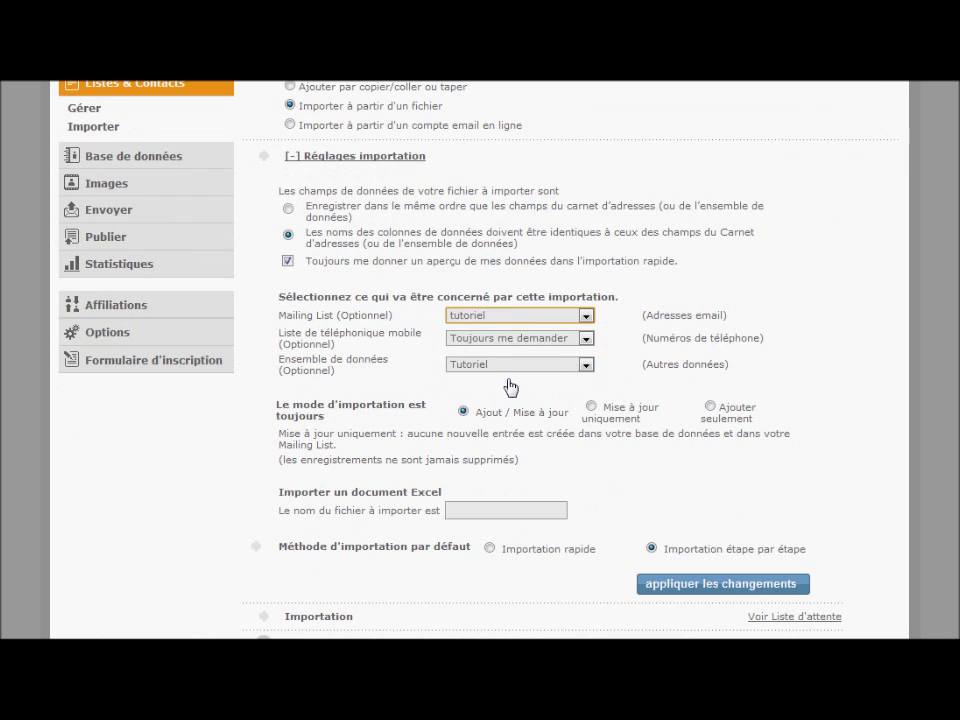
Check the mobile phone list choices and choose Tutoriel as the data set in the import settings.
{"action": "scroll", "coordinate": [428, 426], "scroll_direction": "down", "scroll_amount": 1}
{"action": "left_click", "coordinate": [518, 252]}
{"action": "left_click", "coordinate": [410, 290]}
{"action": "left_click", "coordinate": [452, 277]}
{"action": "left_click", "coordinate": [470, 336]}
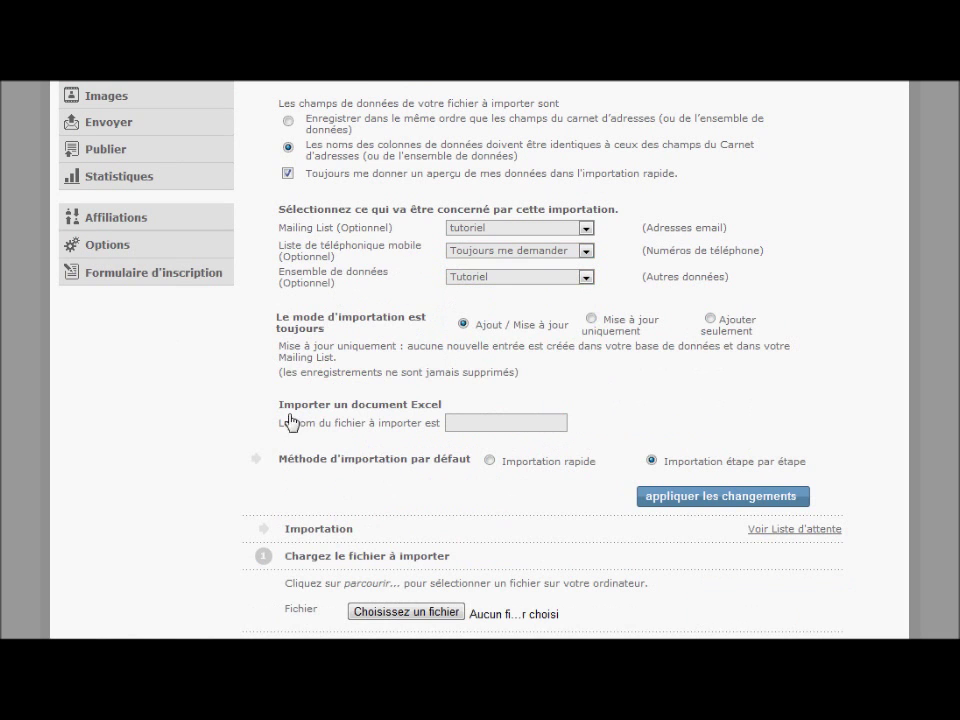
Examine the file upload section and the opt-in certification at the end of the import form.
{"action": "scroll", "coordinate": [376, 452], "scroll_direction": "down", "scroll_amount": 3}
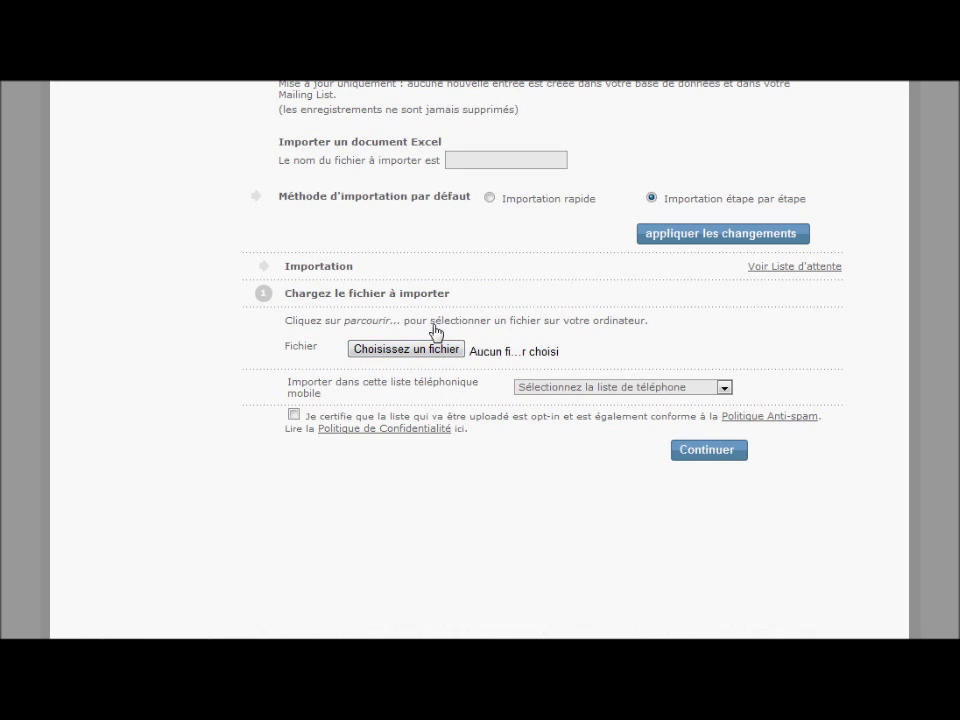
{"action": "left_click", "coordinate": [294, 414]}
{"action": "left_click_drag", "start_coordinate": [310, 420], "coordinate": [482, 435]}
{"action": "left_click", "coordinate": [679, 450]}
{"action": "scroll", "coordinate": [403, 381], "scroll_direction": "up", "scroll_amount": 5}
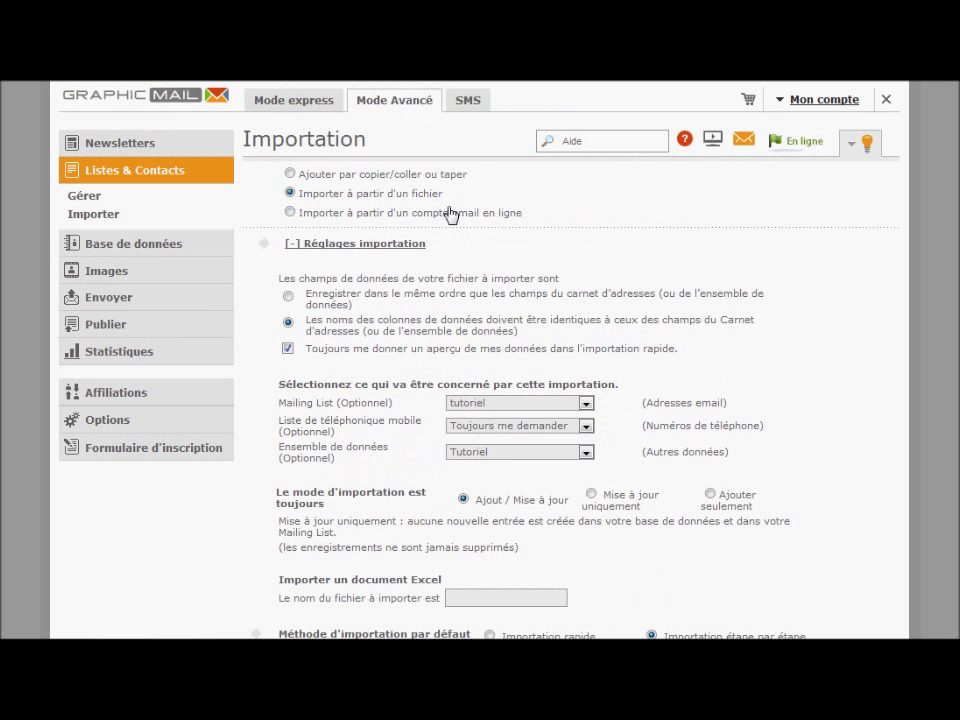
Open the lists and contacts management page and show the contacts of the tutoriel list.
{"action": "left_click", "coordinate": [103, 199]}
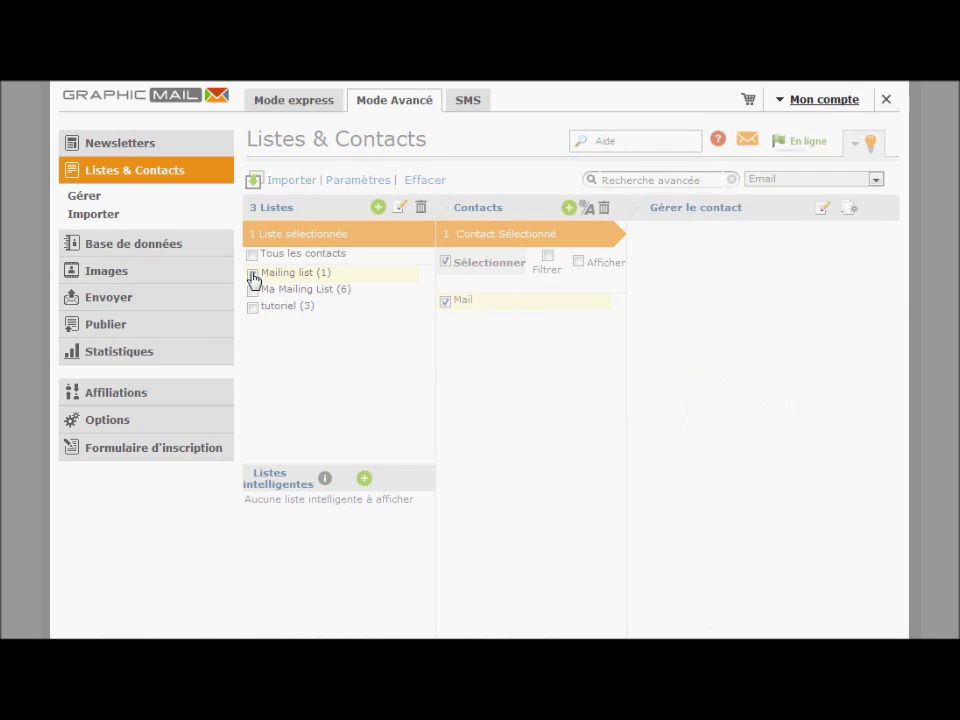
{"action": "left_click", "coordinate": [264, 281]}
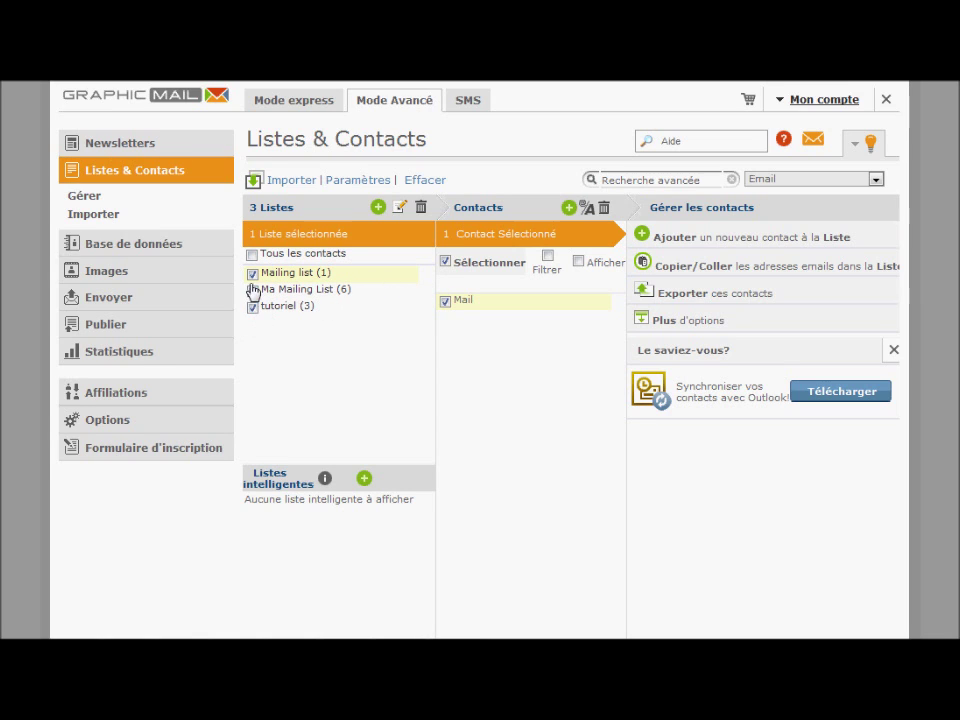
{"action": "left_click", "coordinate": [282, 314]}
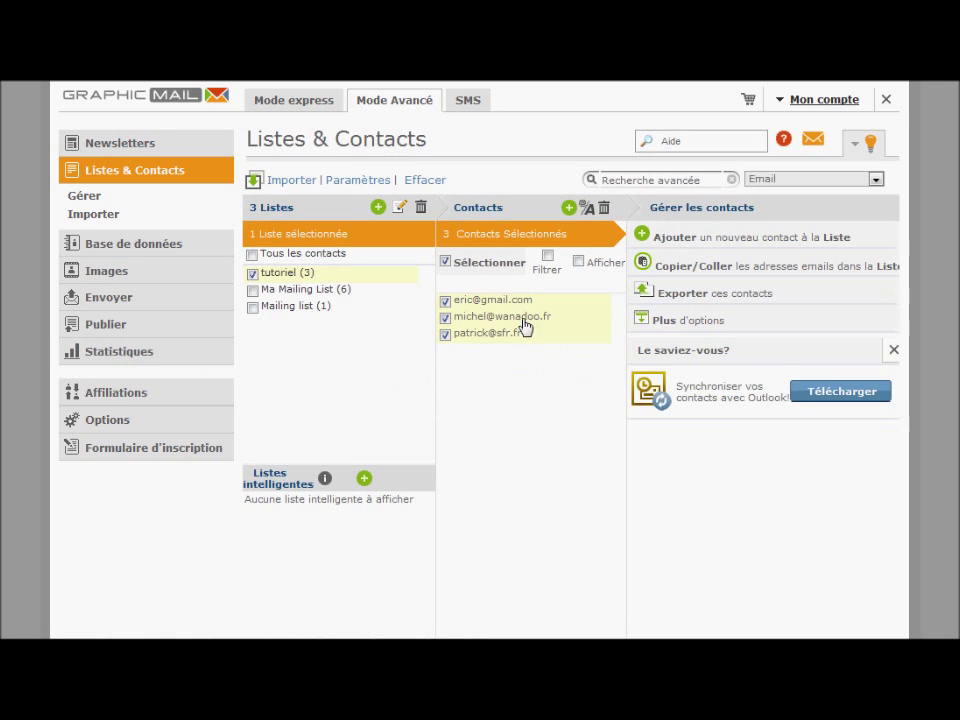
Open the first contact of the tutoriel list and examine its fields in the Tutoriel data set.
{"action": "left_click", "coordinate": [511, 304]}
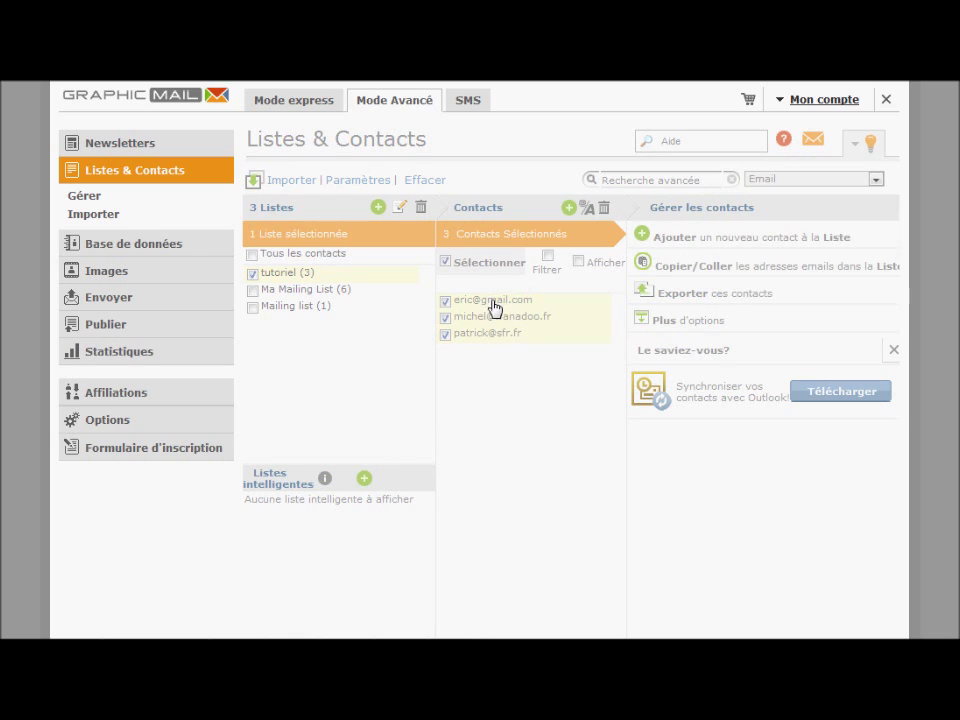
{"action": "left_click", "coordinate": [497, 307]}
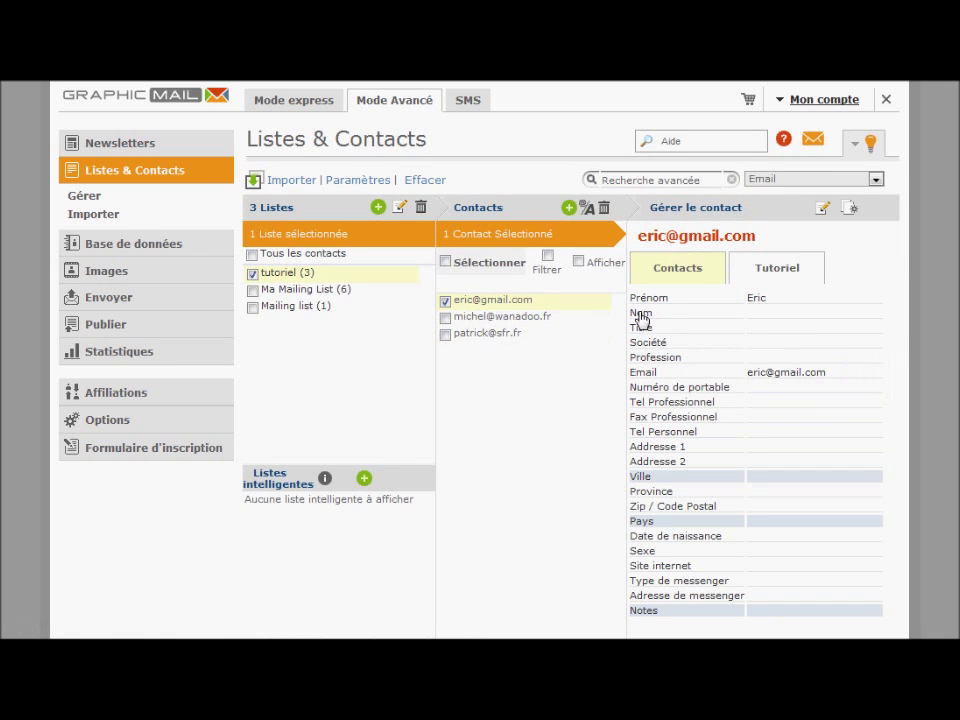
{"action": "left_click", "coordinate": [771, 280]}
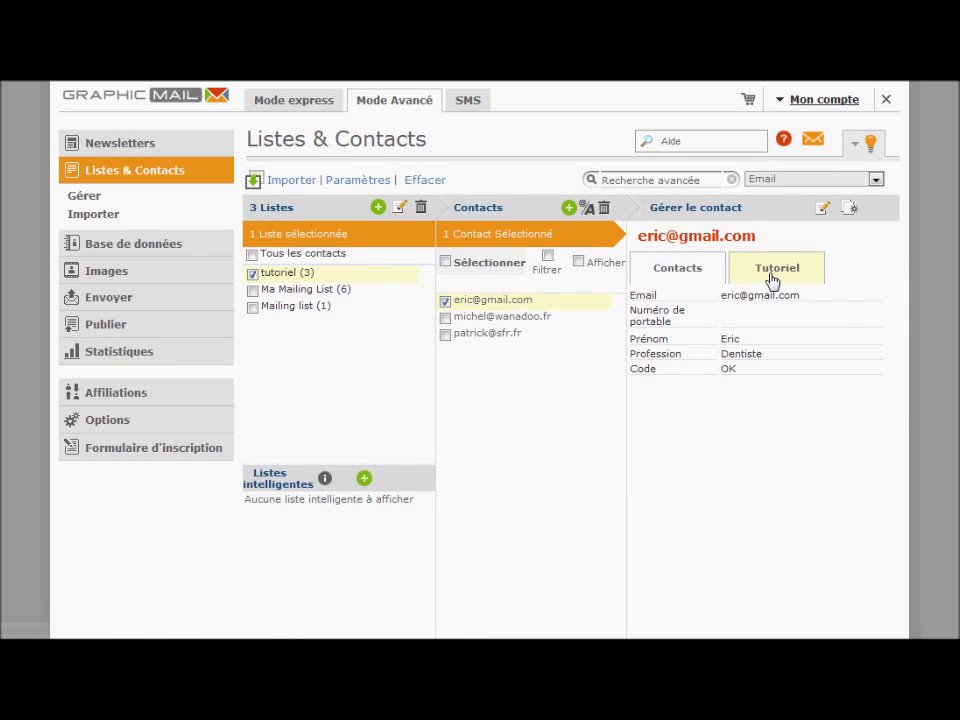
{"action": "left_click_drag", "start_coordinate": [720, 306], "coordinate": [724, 358]}
{"action": "triple_click", "coordinate": [746, 345]}
{"action": "left_click", "coordinate": [581, 388]}
Open the image import page.
{"action": "left_click", "coordinate": [115, 275]}
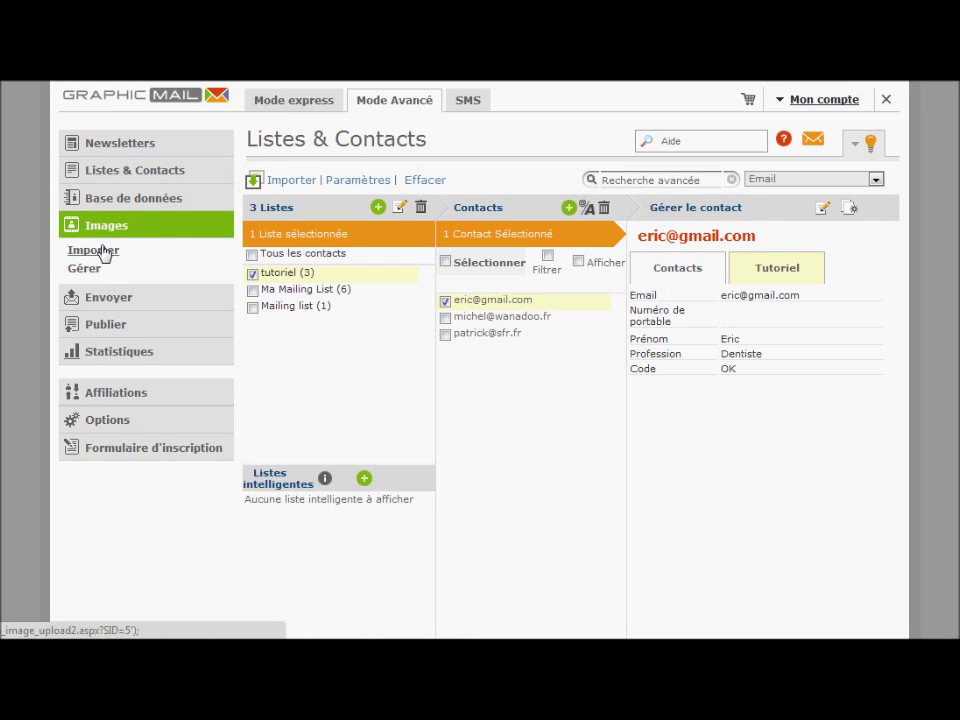
{"action": "left_click", "coordinate": [101, 260]}
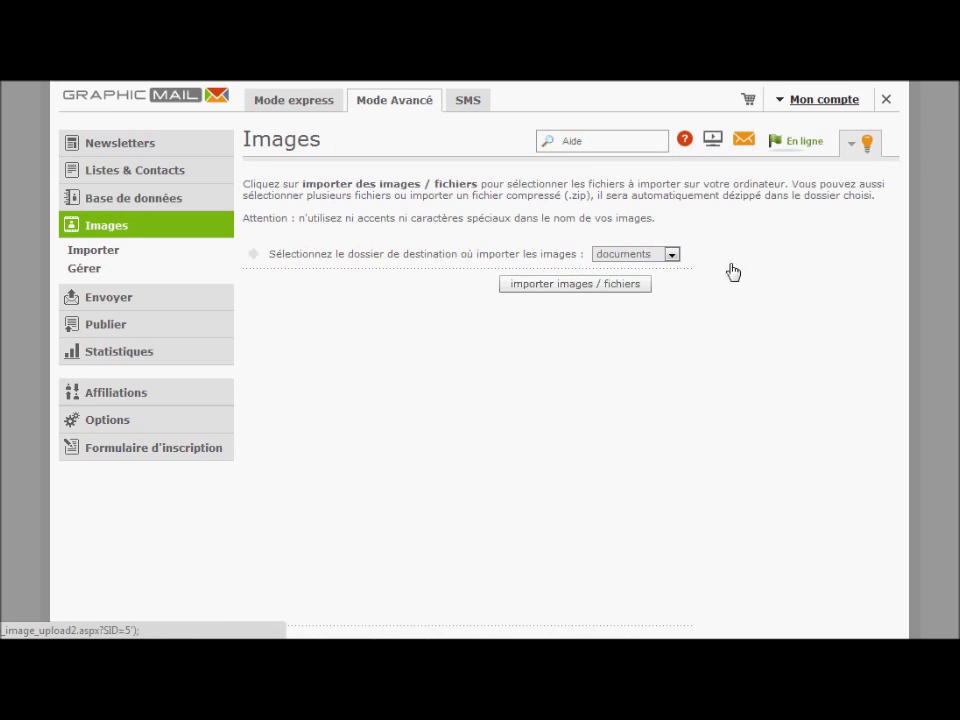
View the destination folder choices for the image import and bring up the file picker, leaving it without choosing a file.
{"action": "left_click", "coordinate": [671, 254]}
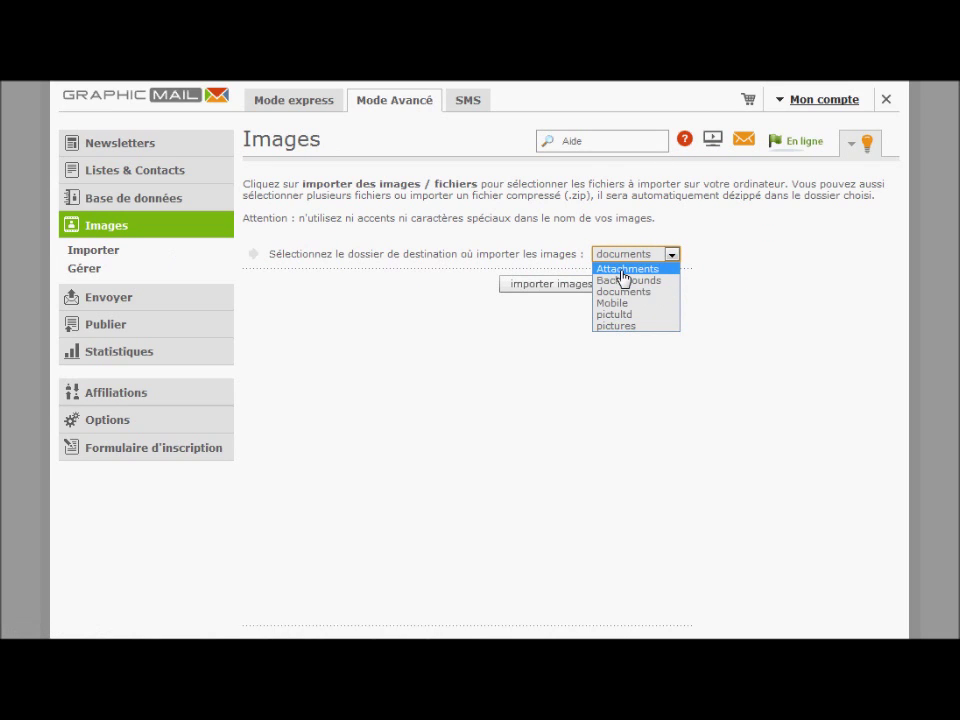
{"action": "left_click", "coordinate": [590, 373]}
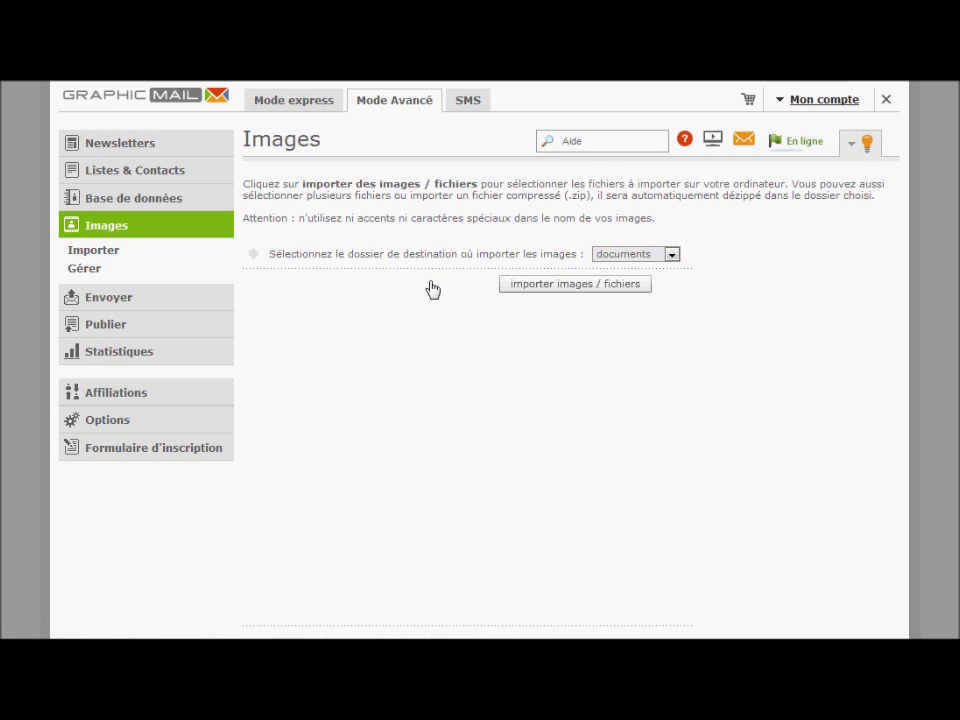
{"action": "left_click", "coordinate": [541, 291]}
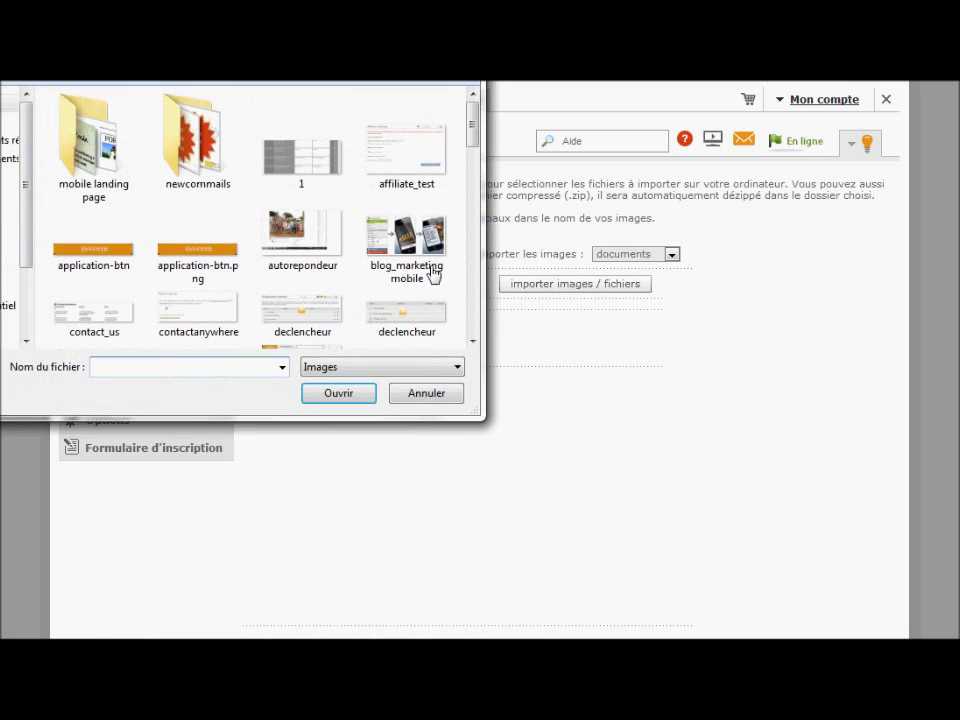
{"action": "left_click", "coordinate": [418, 394]}
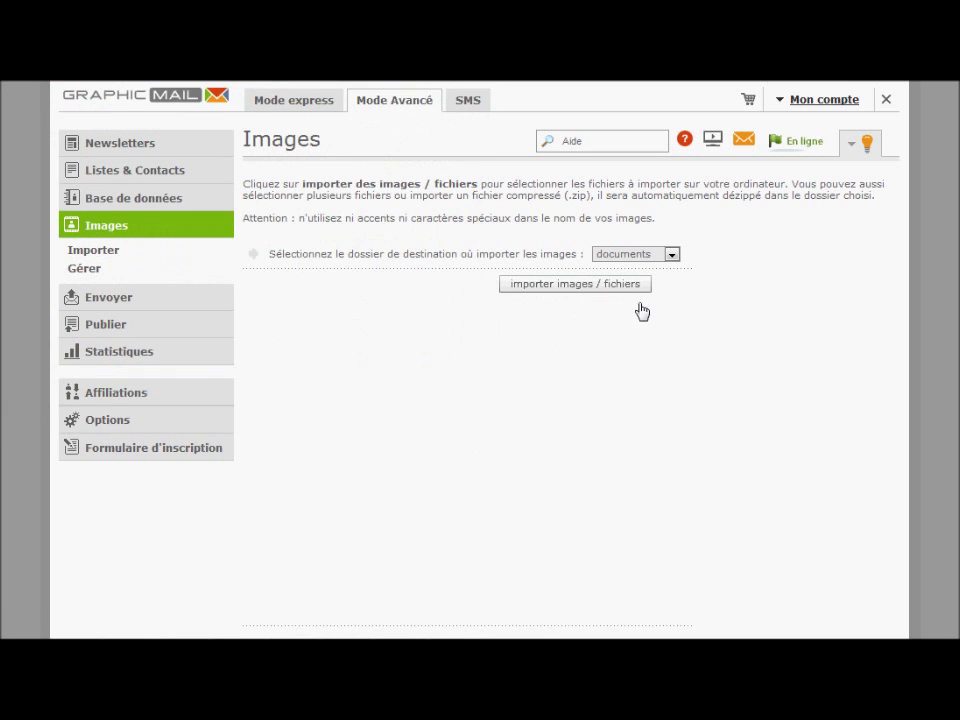
Open the image and file management page and list the available sending options.
{"action": "left_click", "coordinate": [104, 269]}
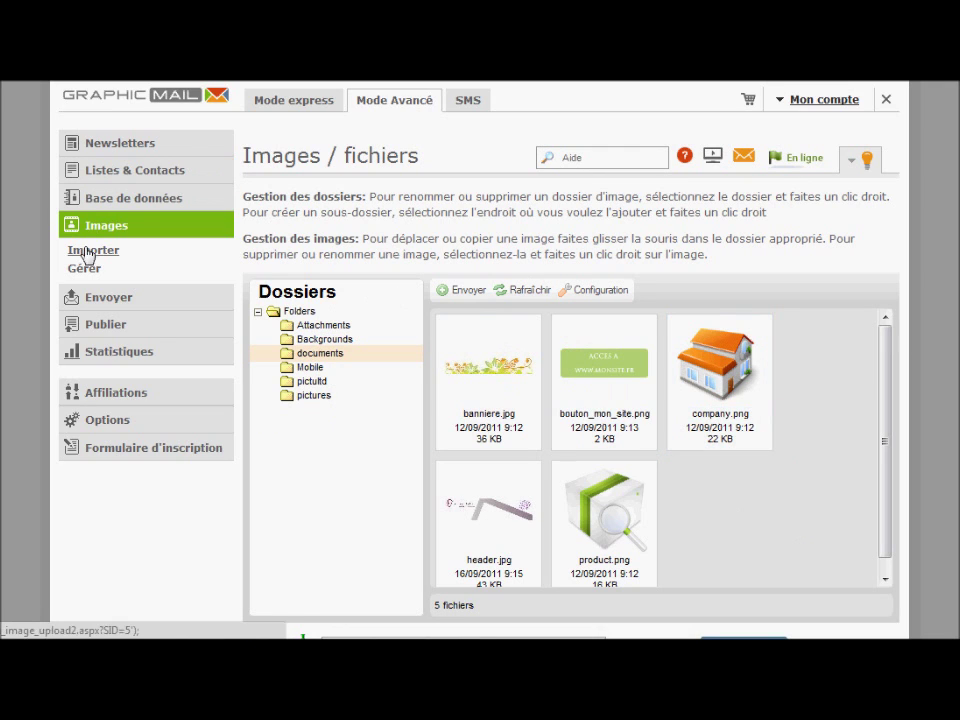
{"action": "left_click", "coordinate": [102, 300]}
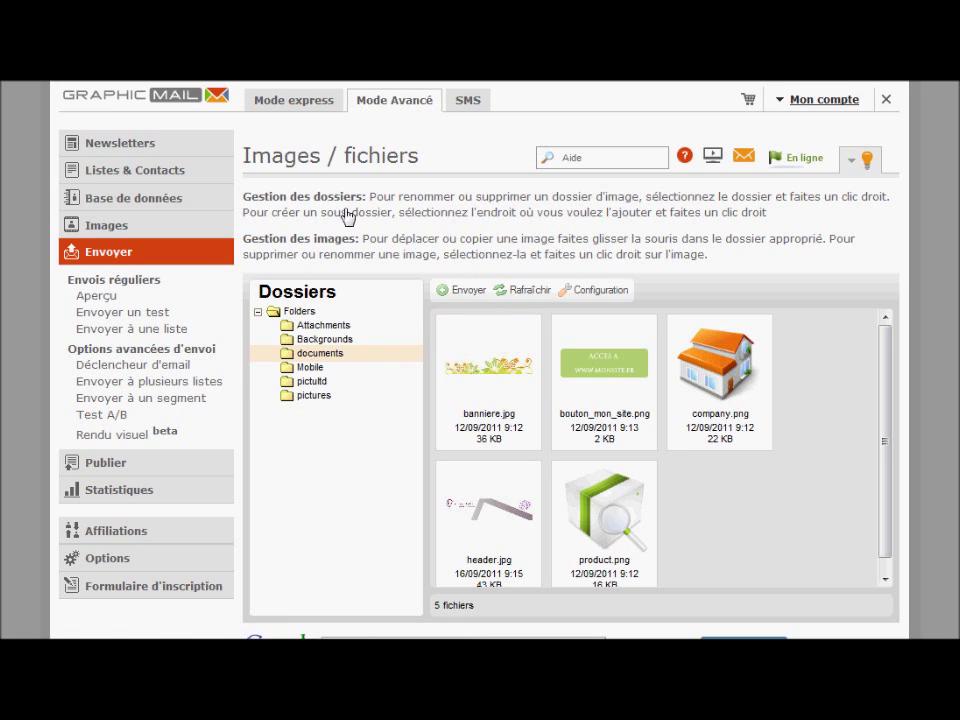
{"action": "left_click_drag", "start_coordinate": [250, 197], "coordinate": [493, 243]}
{"action": "left_click", "coordinate": [493, 243]}
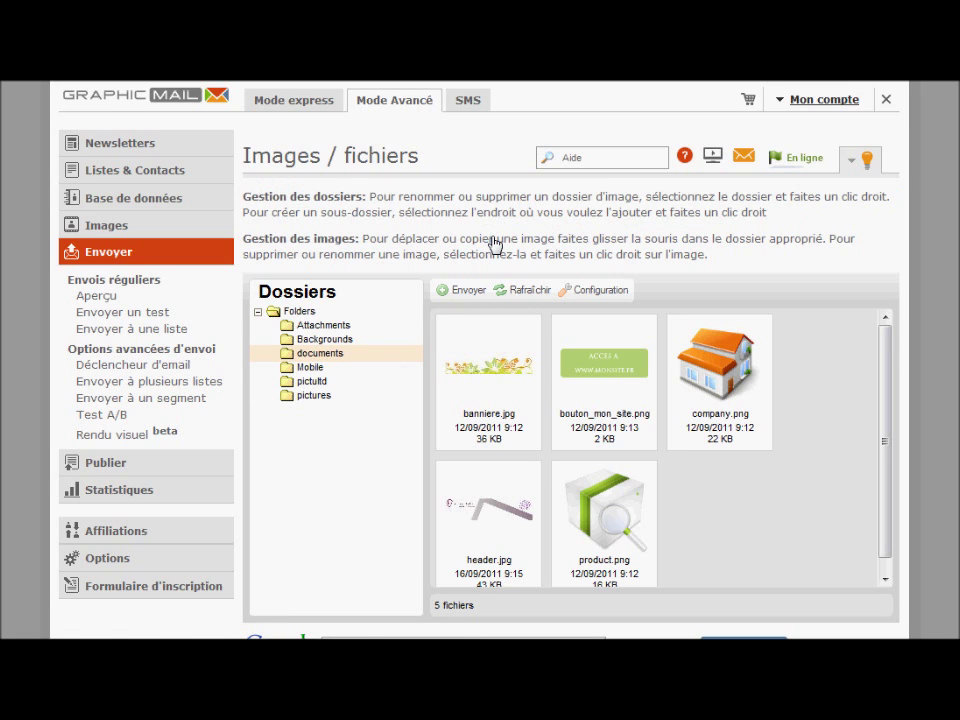
Open the newsletter preview page and examine the preview of the _Basic newsletter.
{"action": "left_click", "coordinate": [96, 296]}
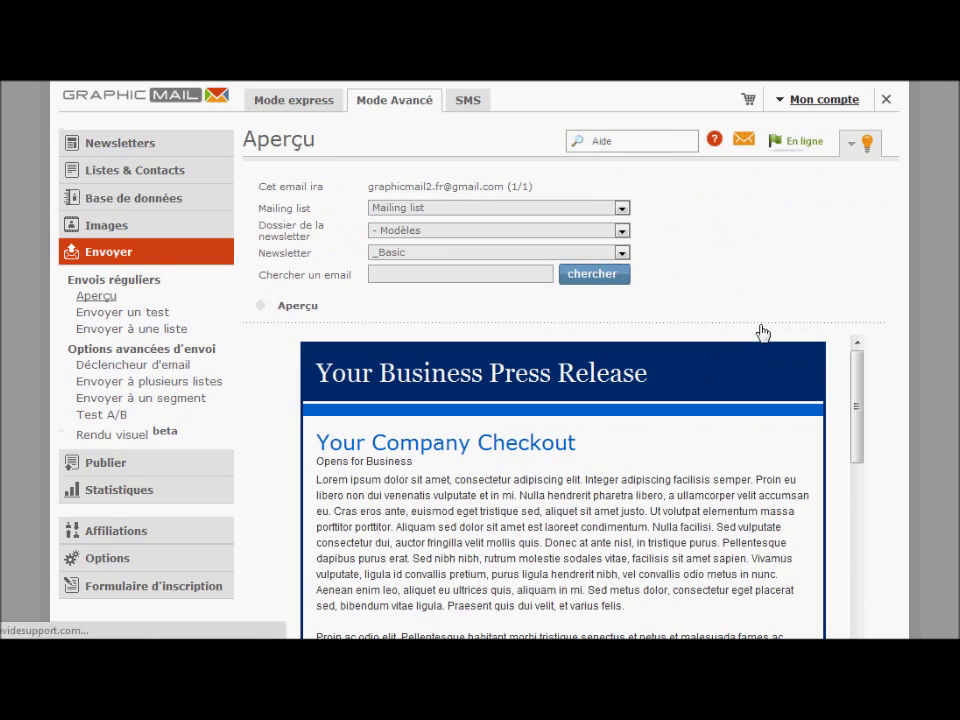
{"action": "scroll", "coordinate": [761, 335], "scroll_direction": "down", "scroll_amount": 10}
{"action": "scroll", "coordinate": [546, 386], "scroll_direction": "down", "scroll_amount": 2}
{"action": "scroll", "coordinate": [731, 429], "scroll_direction": "up", "scroll_amount": 12}
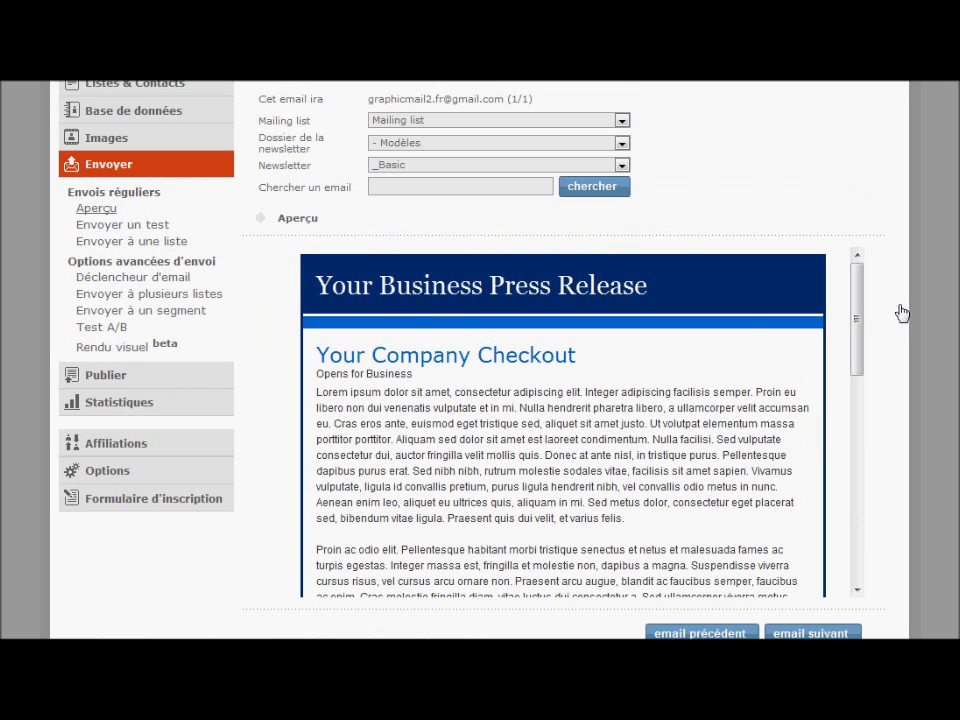
Open the test send page and examine its recipient and sender fields.
{"action": "left_click", "coordinate": [140, 228]}
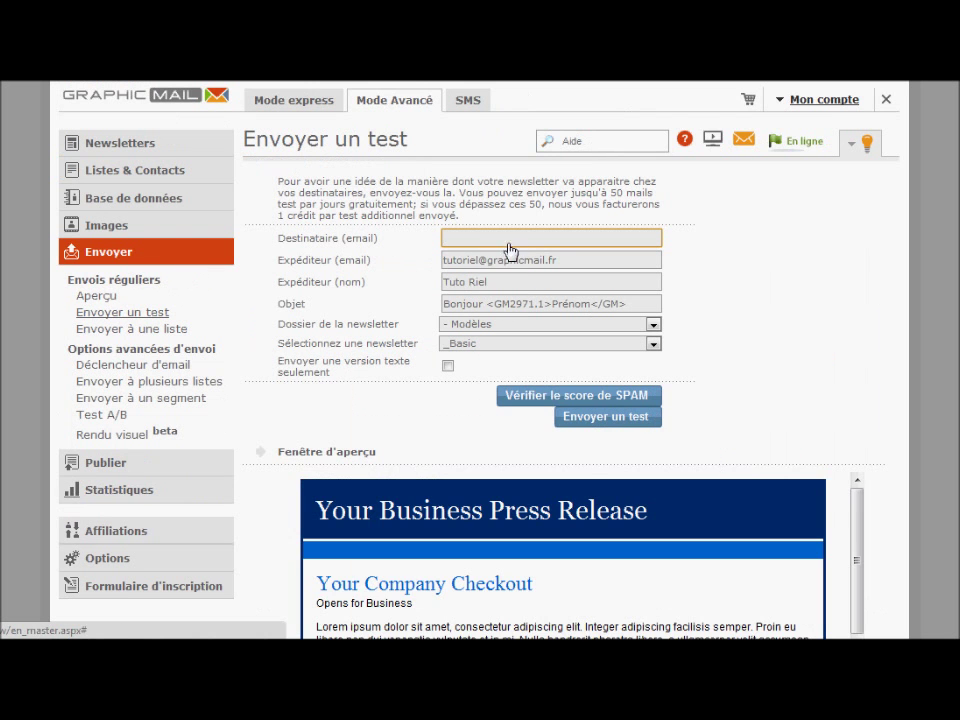
{"action": "left_click", "coordinate": [498, 239]}
{"action": "left_click", "coordinate": [339, 248]}
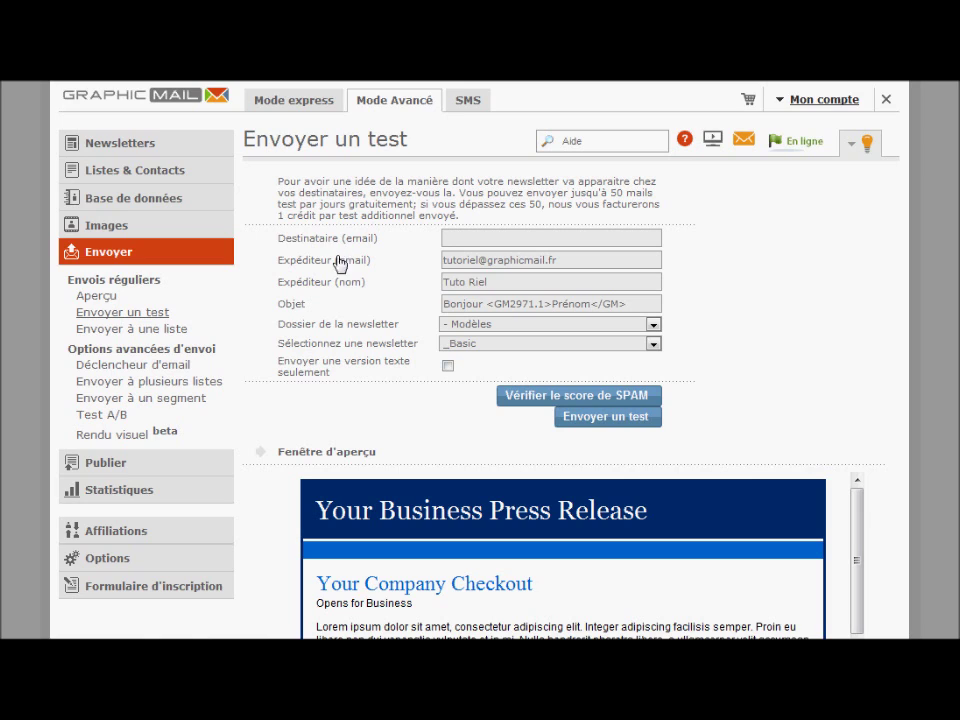
{"action": "left_click_drag", "start_coordinate": [582, 263], "coordinate": [401, 267]}
{"action": "left_click", "coordinate": [387, 276]}
{"action": "left_click_drag", "start_coordinate": [580, 268], "coordinate": [407, 268]}
{"action": "left_click", "coordinate": [403, 280]}
Open the page for sending to a list, select the tutoriel mailing list and check the credits required.
{"action": "left_click", "coordinate": [145, 335]}
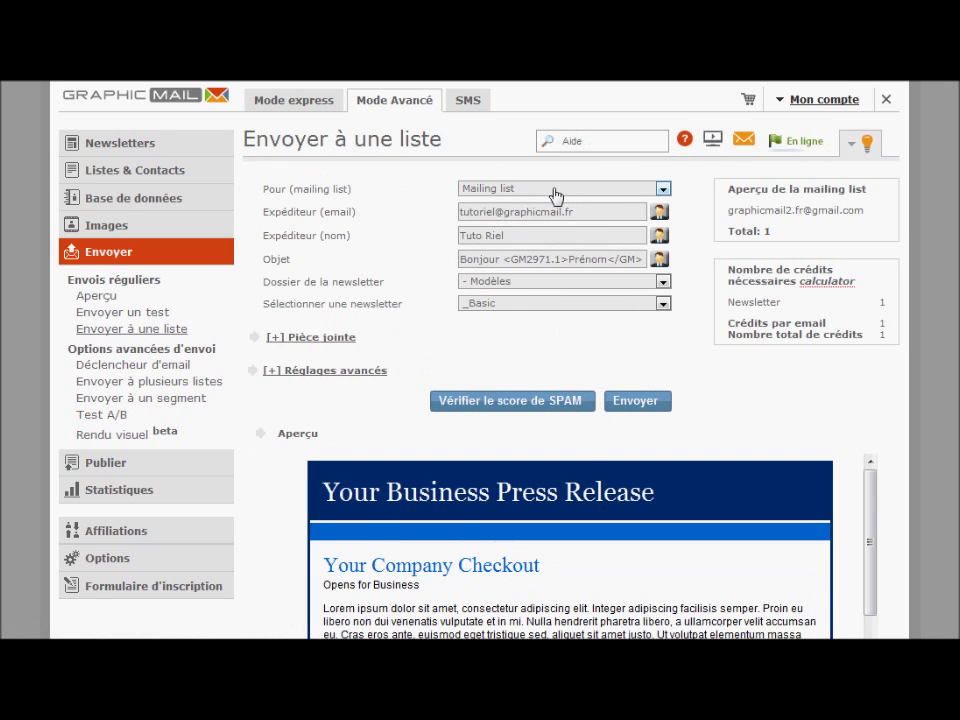
{"action": "left_click", "coordinate": [555, 190]}
{"action": "left_click", "coordinate": [480, 227]}
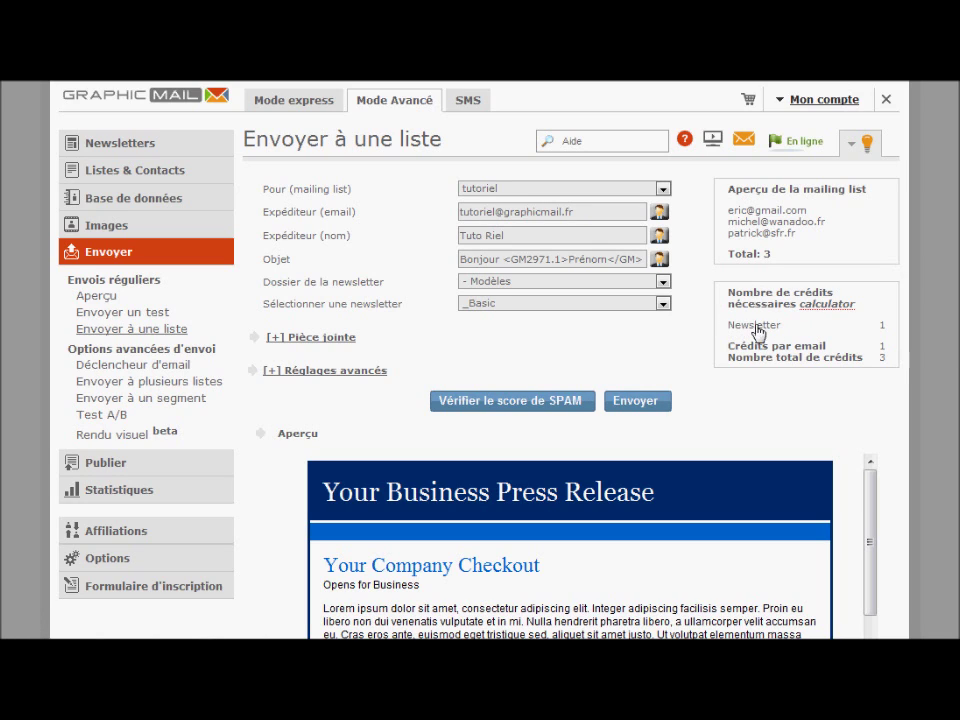
{"action": "left_click_drag", "start_coordinate": [742, 357], "coordinate": [889, 365]}
{"action": "left_click", "coordinate": [838, 352]}
Expand the attachment options of the send form and collapse them again.
{"action": "scroll", "coordinate": [437, 257], "scroll_direction": "down", "scroll_amount": 2}
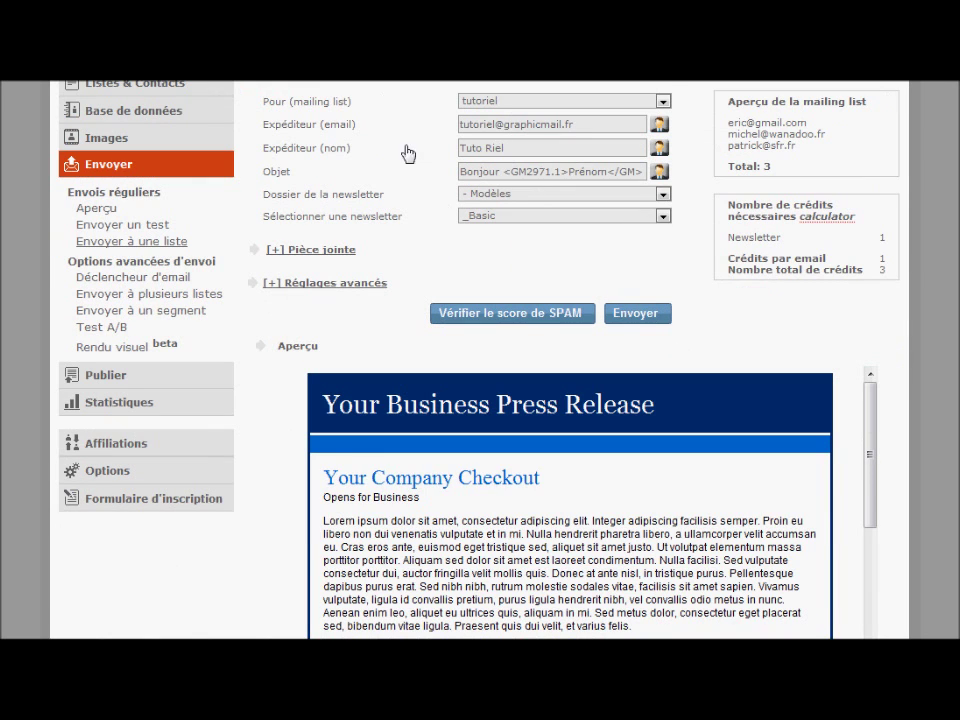
{"action": "left_click", "coordinate": [276, 251]}
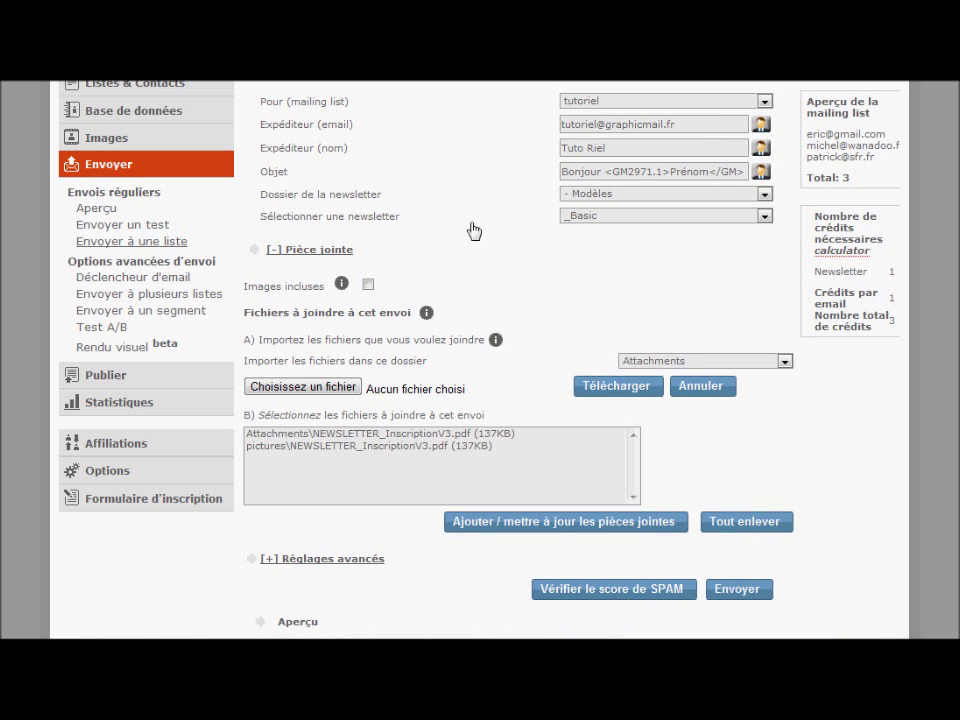
{"action": "left_click", "coordinate": [270, 254]}
Examine the newsletter preview, the SPAM check and send controls, and the mailing list setting of the send form.
{"action": "scroll", "coordinate": [414, 240], "scroll_direction": "down", "scroll_amount": 4}
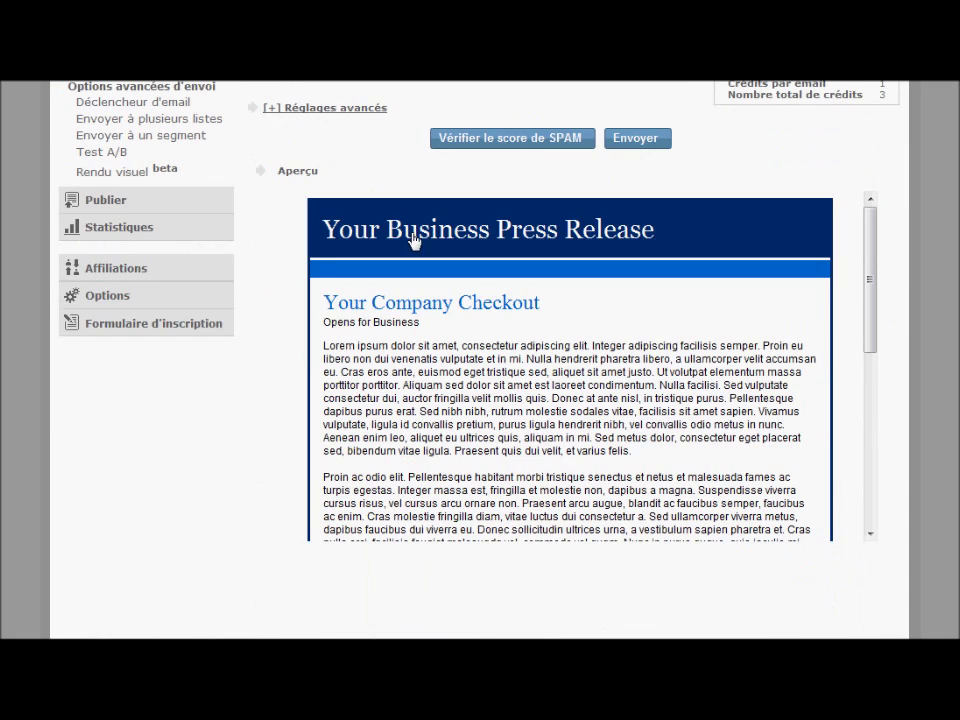
{"action": "scroll", "coordinate": [414, 245], "scroll_direction": "up", "scroll_amount": 2}
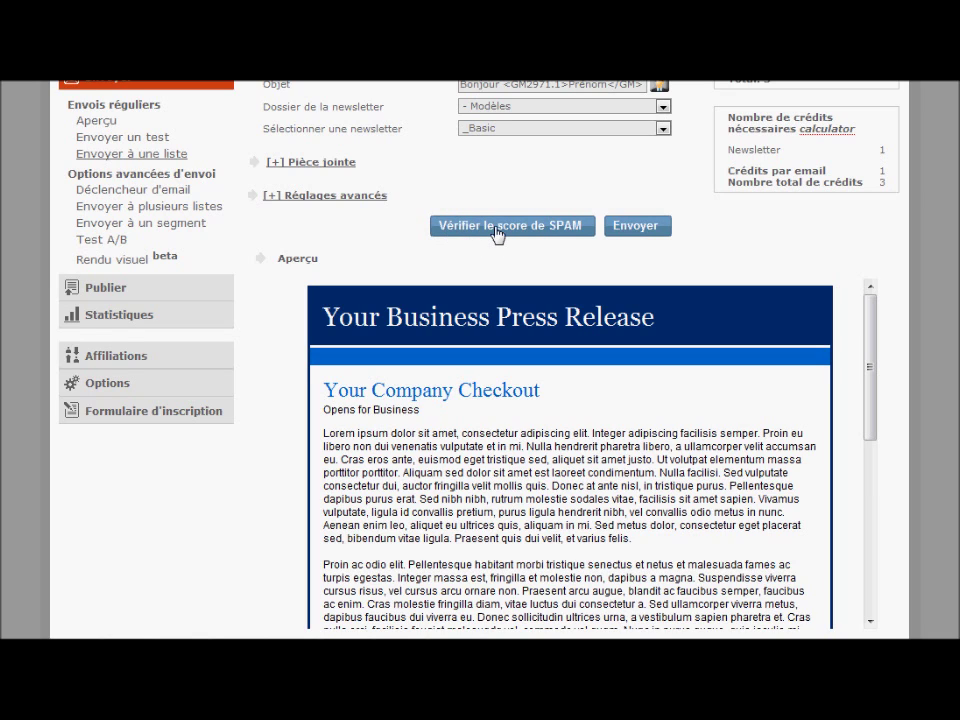
{"action": "scroll", "coordinate": [505, 250], "scroll_direction": "up", "scroll_amount": 4}
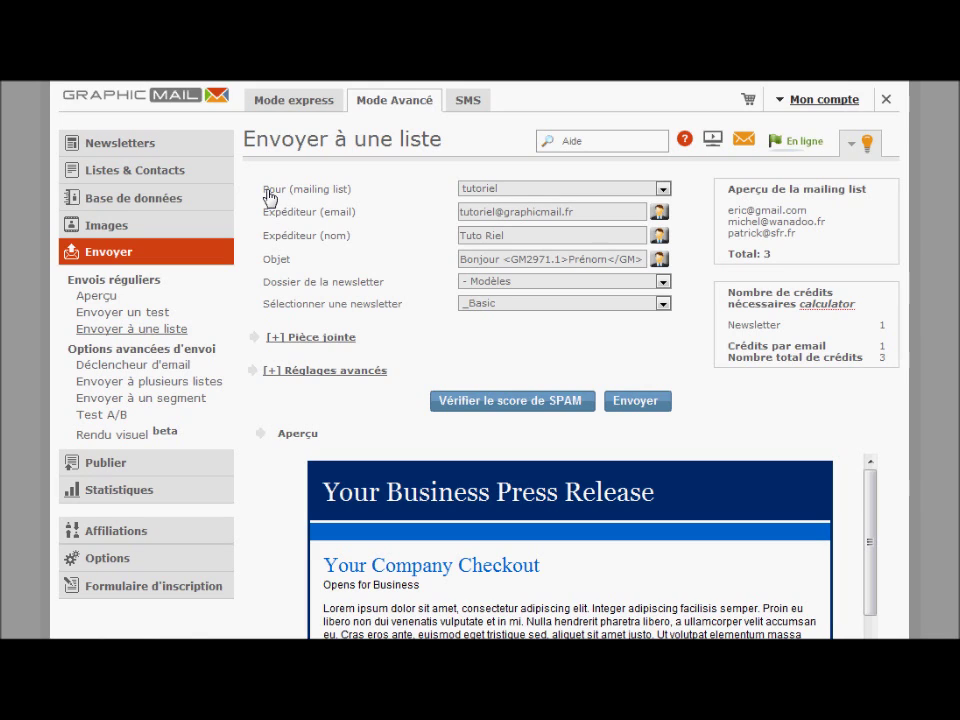
{"action": "left_click_drag", "start_coordinate": [265, 193], "coordinate": [336, 206]}
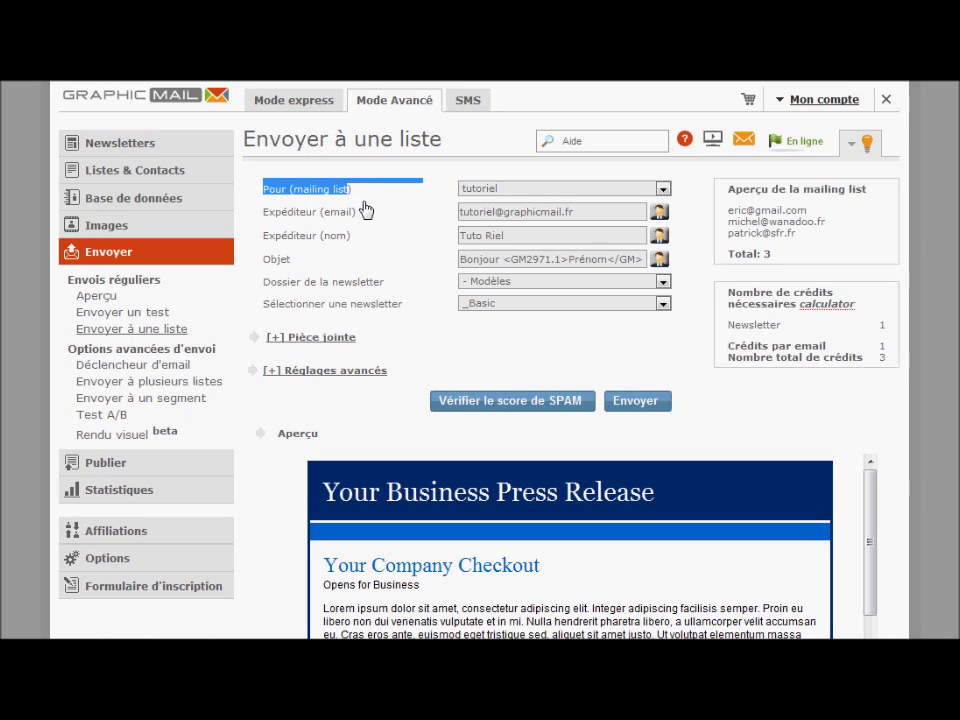
{"action": "scroll", "coordinate": [390, 234], "scroll_direction": "down", "scroll_amount": 3}
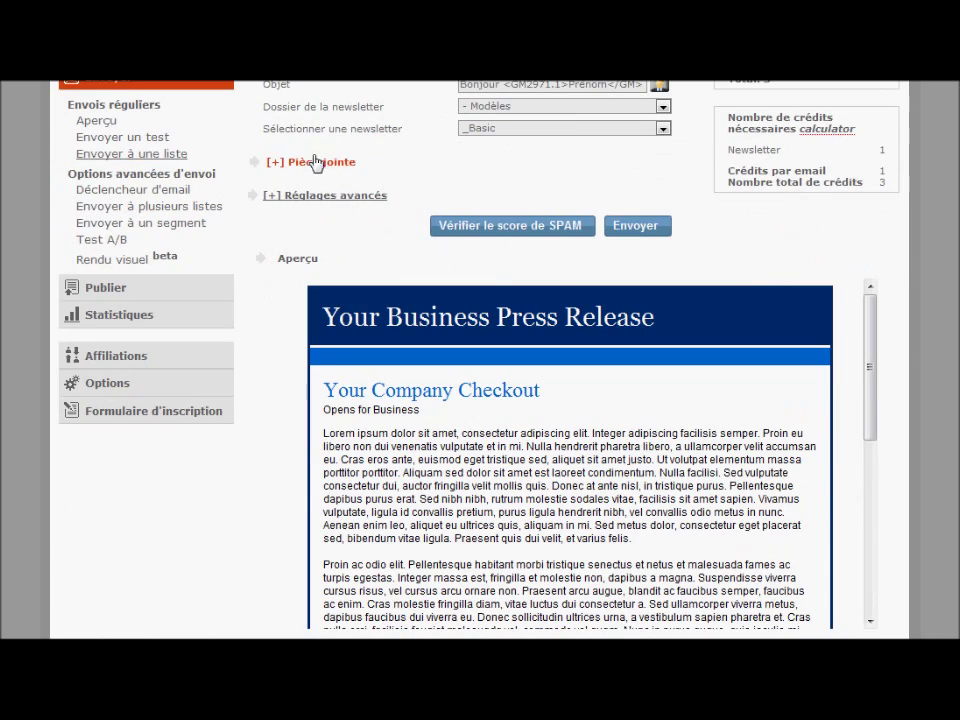
{"action": "scroll", "coordinate": [330, 182], "scroll_direction": "up", "scroll_amount": 2}
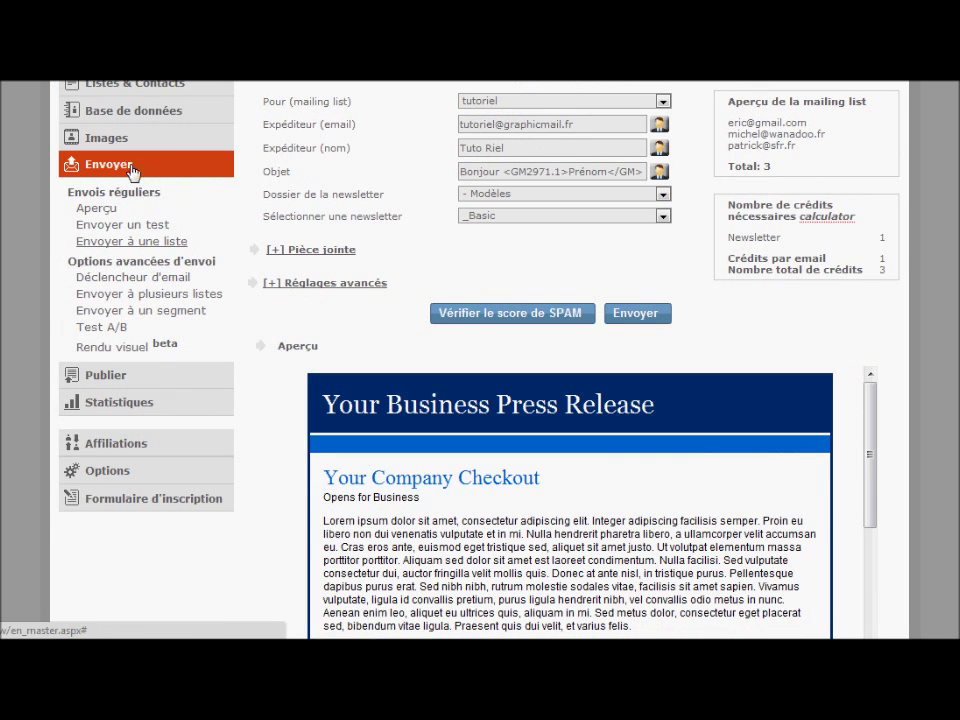
{"action": "scroll", "coordinate": [399, 240], "scroll_direction": "up", "scroll_amount": 2}
Open the statistics by send and show the report for the _Basic newsletter sent to Mailing list.
{"action": "left_click", "coordinate": [140, 257]}
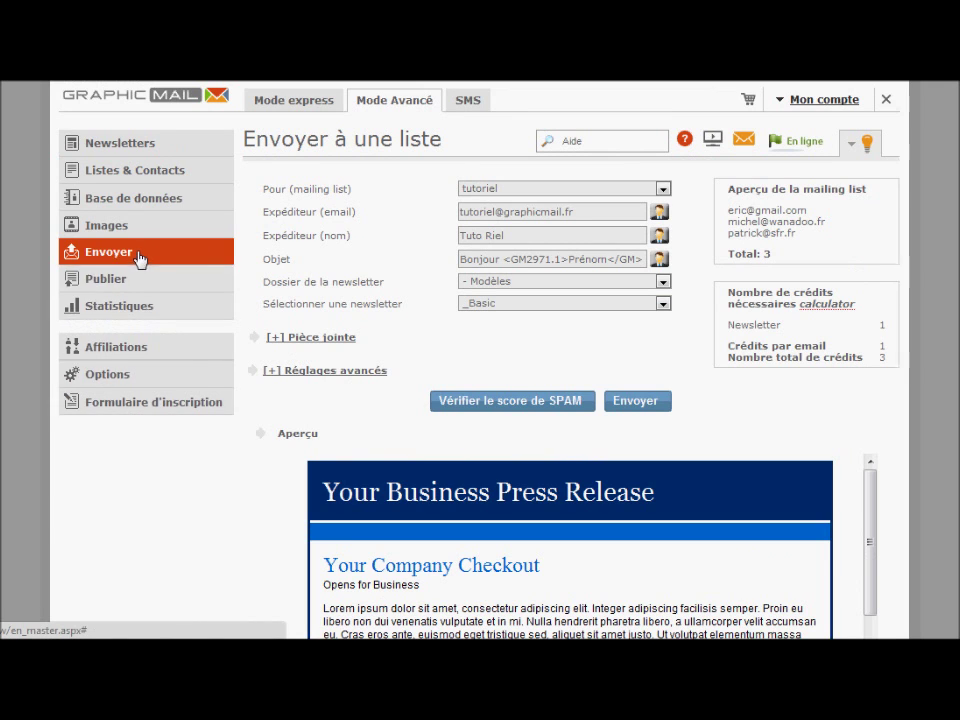
{"action": "left_click", "coordinate": [175, 310]}
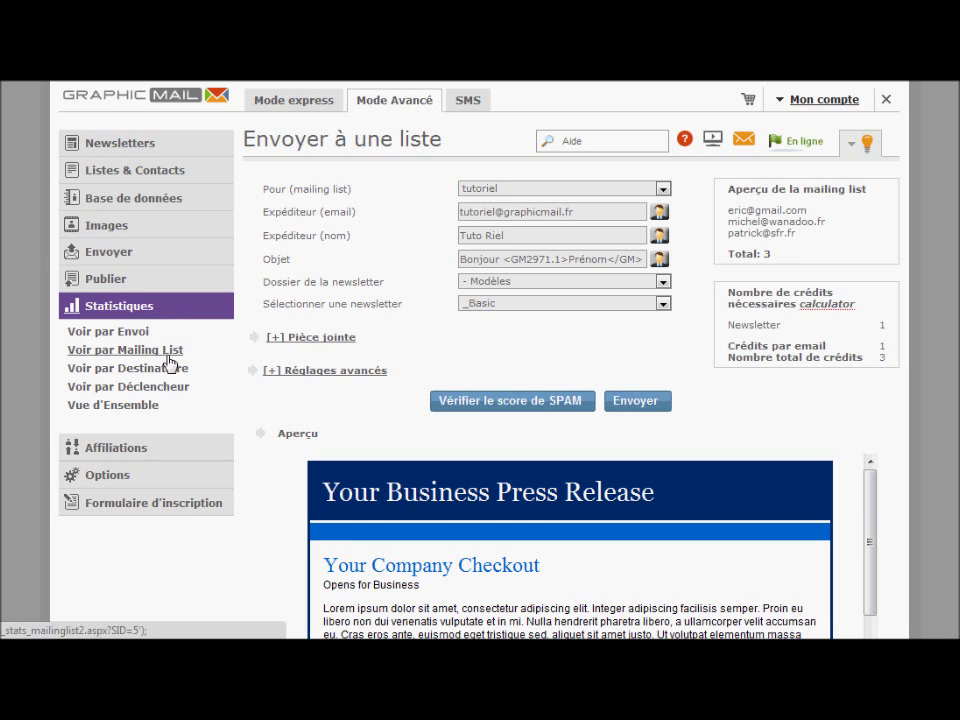
{"action": "left_click", "coordinate": [131, 334]}
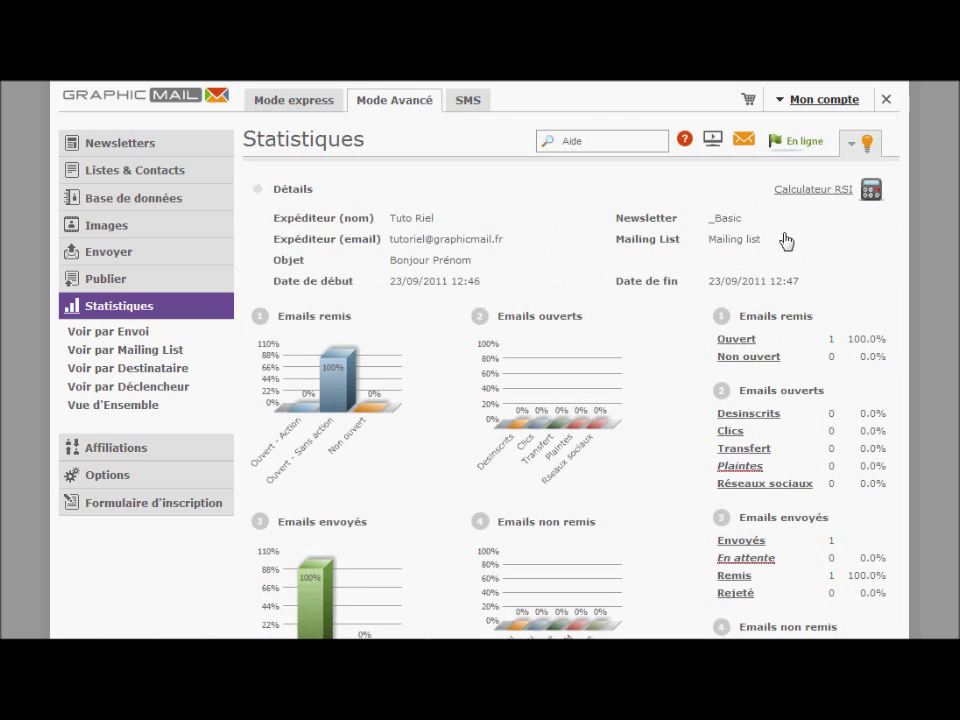
Examine the send report's charts and figures for delivered, opened, sent and undelivered emails.
{"action": "scroll", "coordinate": [870, 326], "scroll_direction": "down", "scroll_amount": 2}
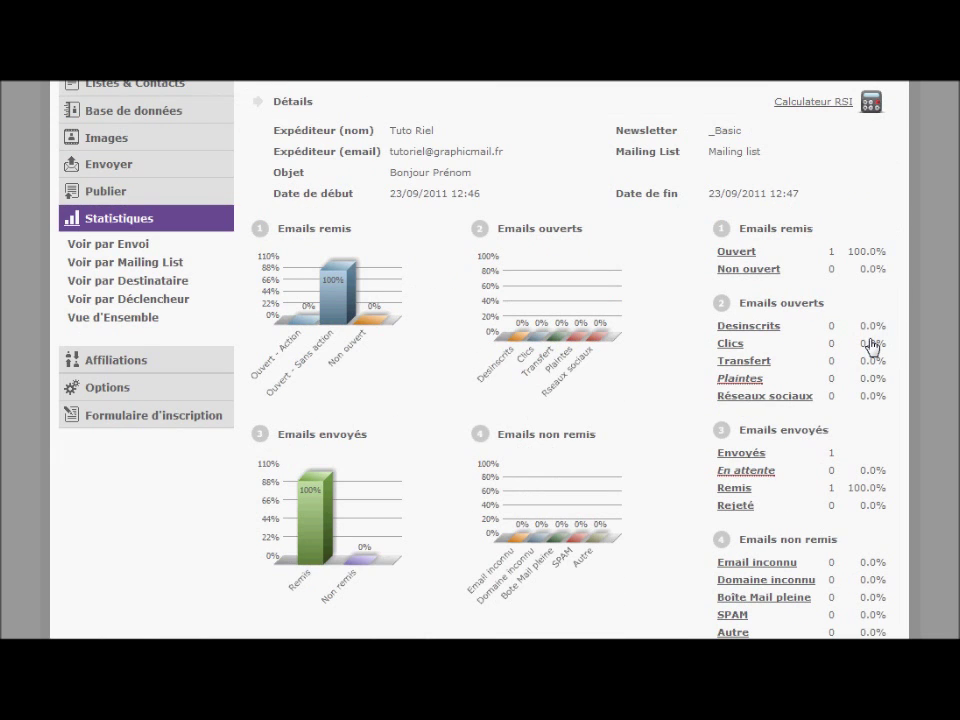
{"action": "scroll", "coordinate": [872, 345], "scroll_direction": "up", "scroll_amount": 2}
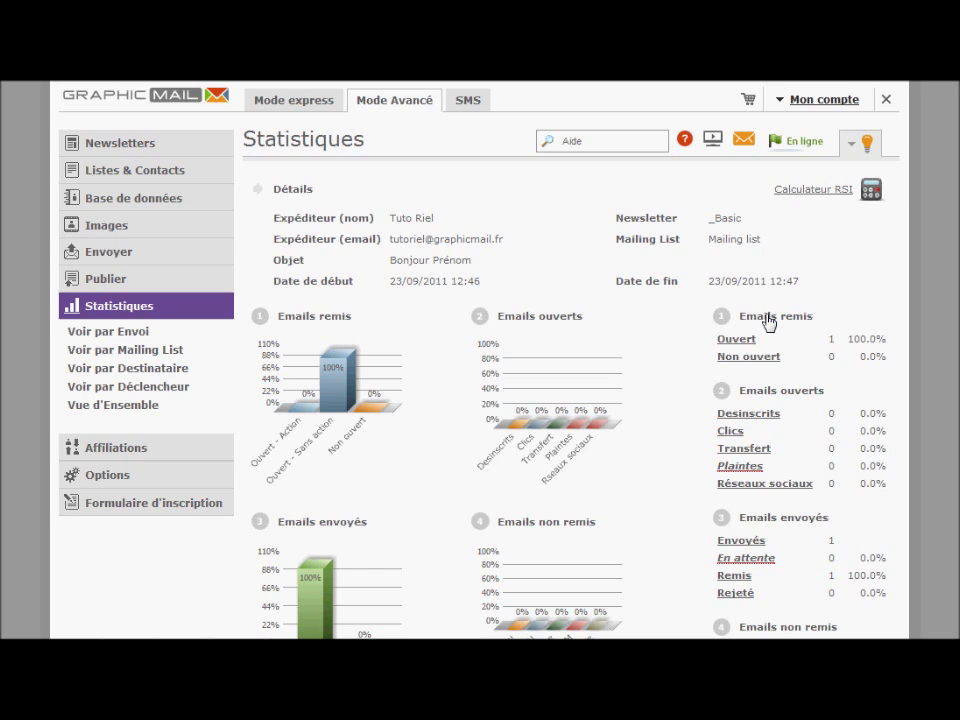
{"action": "left_click_drag", "start_coordinate": [816, 343], "coordinate": [795, 356]}
{"action": "left_click", "coordinate": [795, 356]}
{"action": "left_click_drag", "start_coordinate": [818, 362], "coordinate": [883, 390]}
{"action": "left_click", "coordinate": [866, 311]}
{"action": "scroll", "coordinate": [866, 311], "scroll_direction": "down", "scroll_amount": 3}
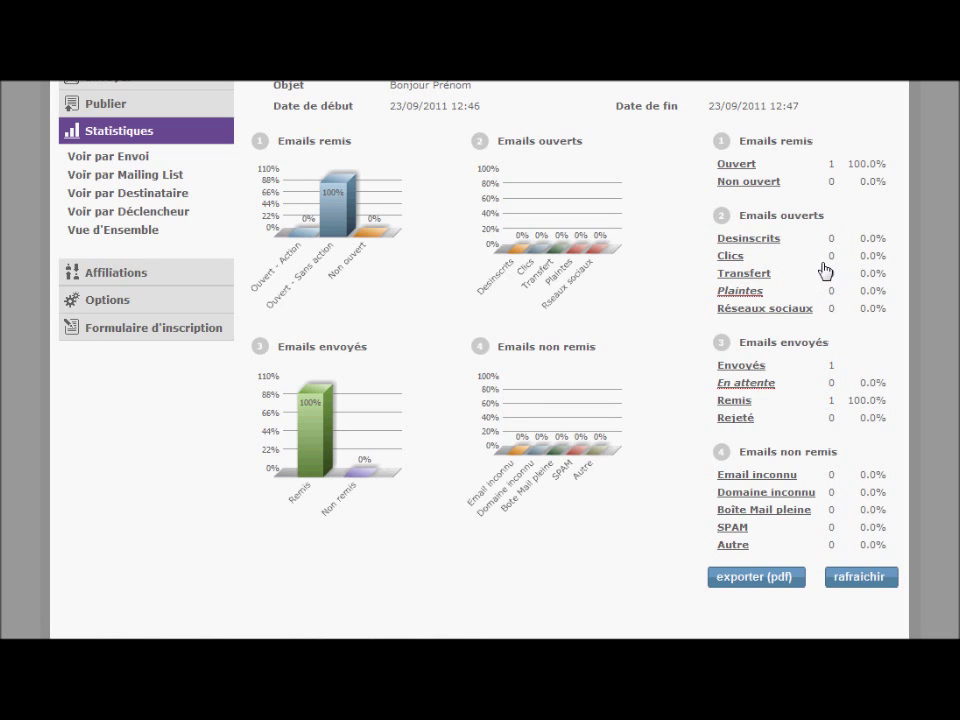
{"action": "mouse_move", "coordinate": [740, 299]}
{"action": "scroll", "coordinate": [640, 265], "scroll_direction": "down", "scroll_amount": 3}
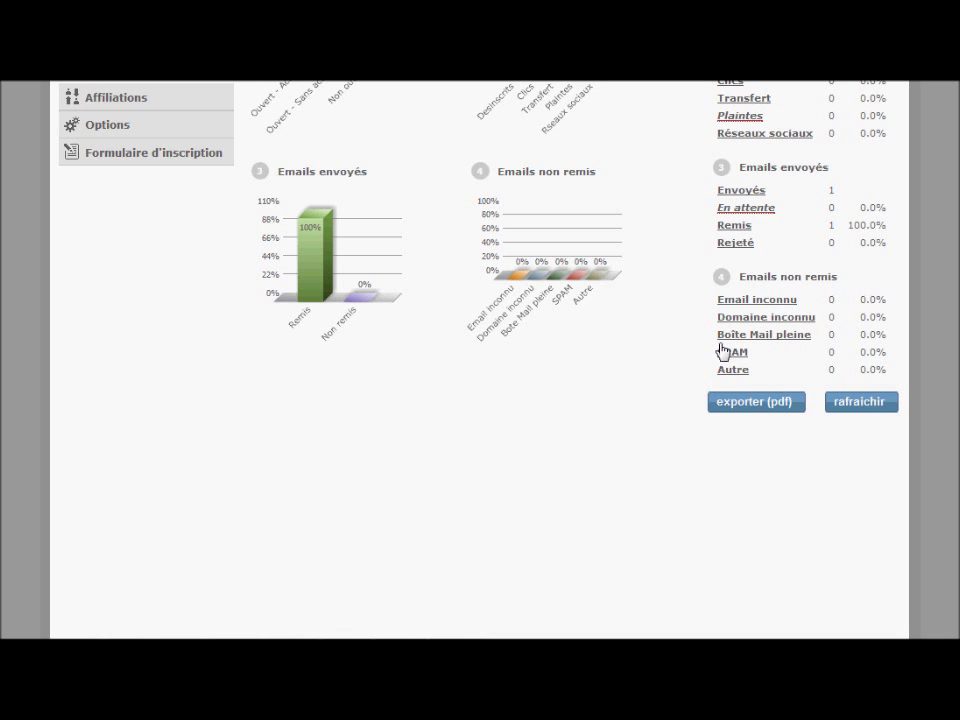
{"action": "scroll", "coordinate": [657, 372], "scroll_direction": "up", "scroll_amount": 3}
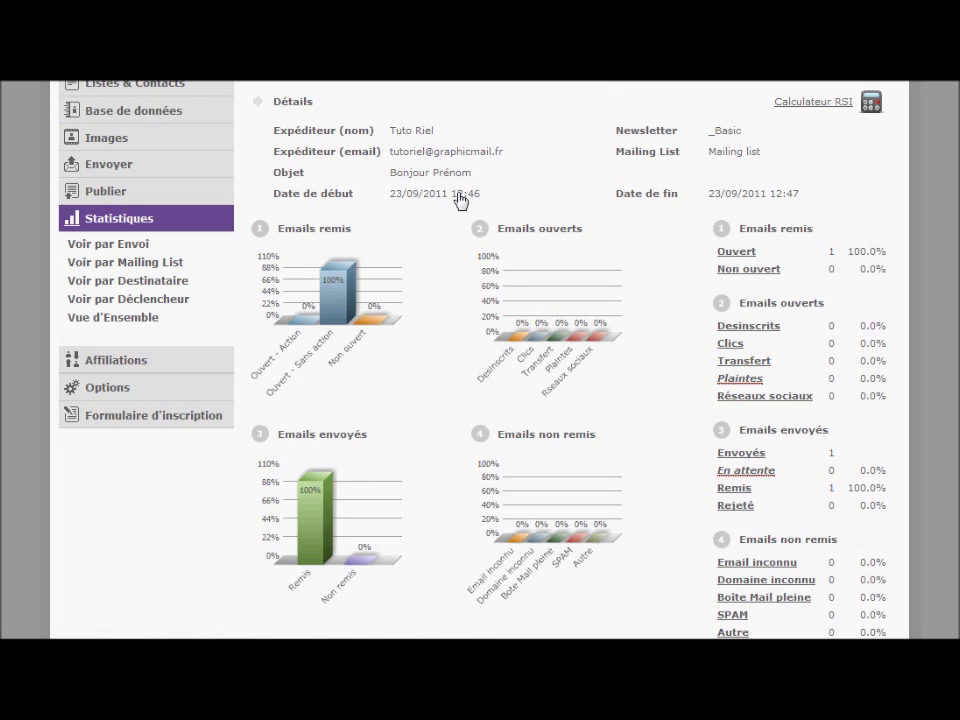
Open the report of forwarded emails for this send and check its entries.
{"action": "left_click", "coordinate": [739, 365]}
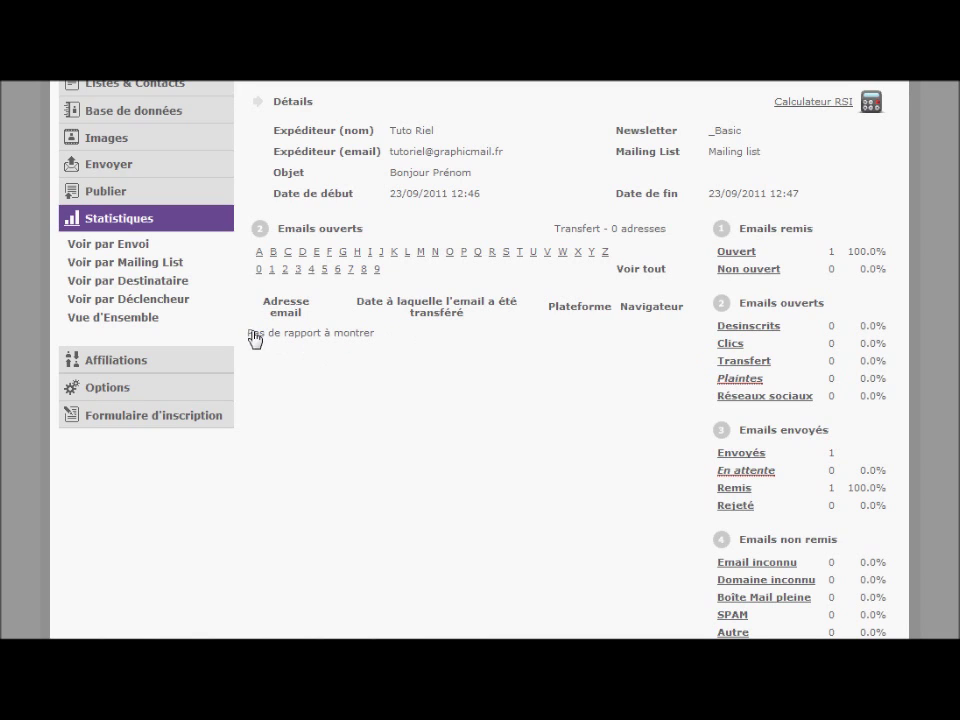
{"action": "left_click_drag", "start_coordinate": [249, 333], "coordinate": [446, 358]}
{"action": "left_click", "coordinate": [440, 335]}
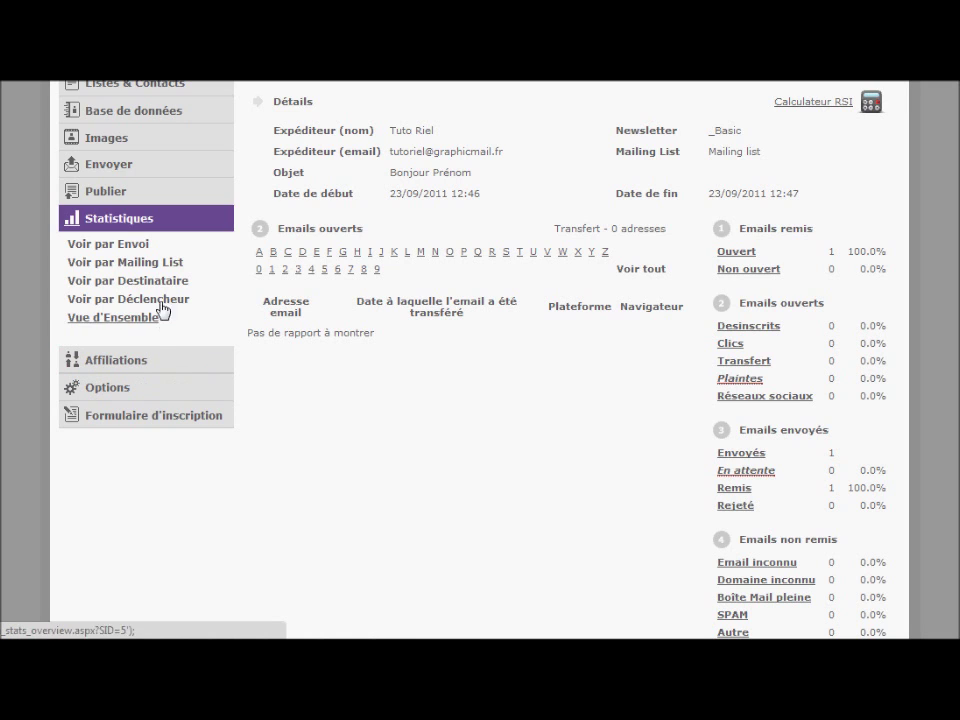
Open the purchase page in the account options and examine the send credit prices and additional services.
{"action": "left_click", "coordinate": [123, 221]}
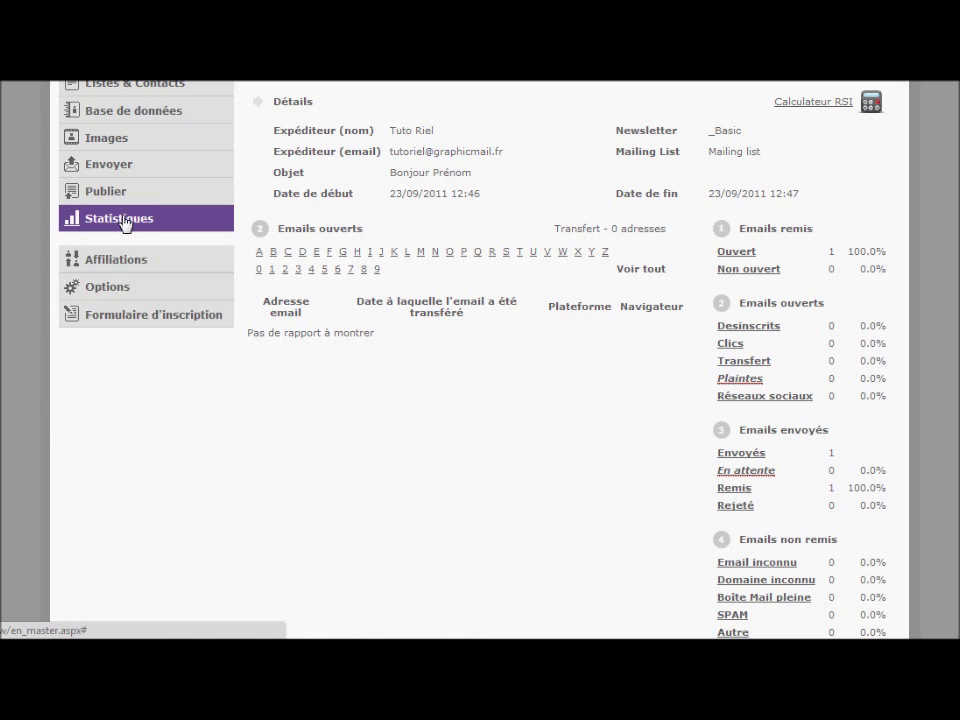
{"action": "left_click", "coordinate": [127, 288]}
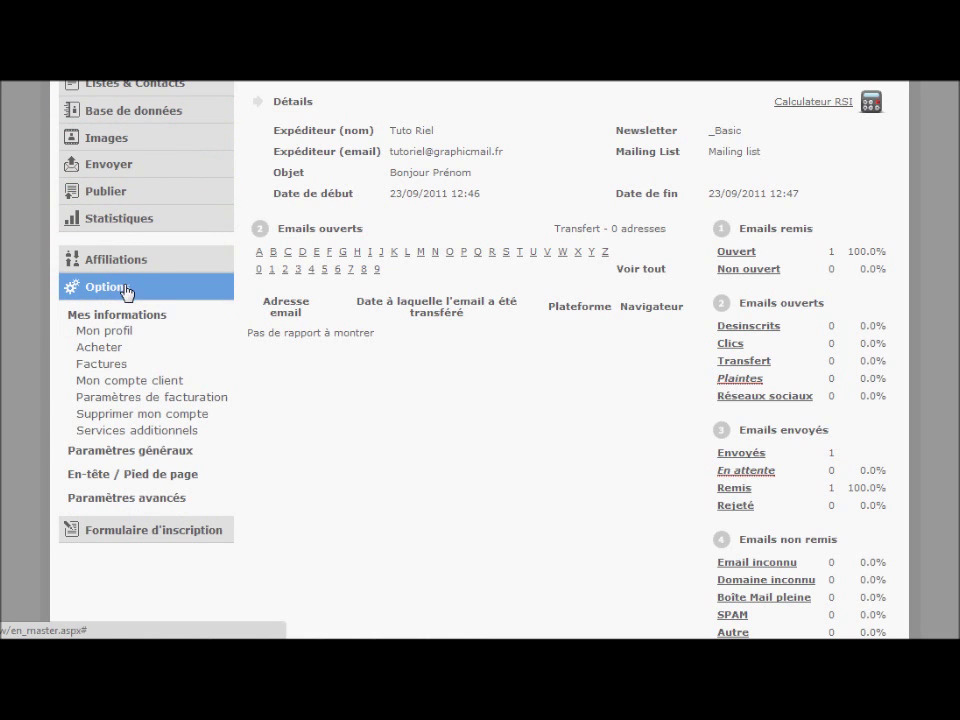
{"action": "left_click", "coordinate": [100, 350]}
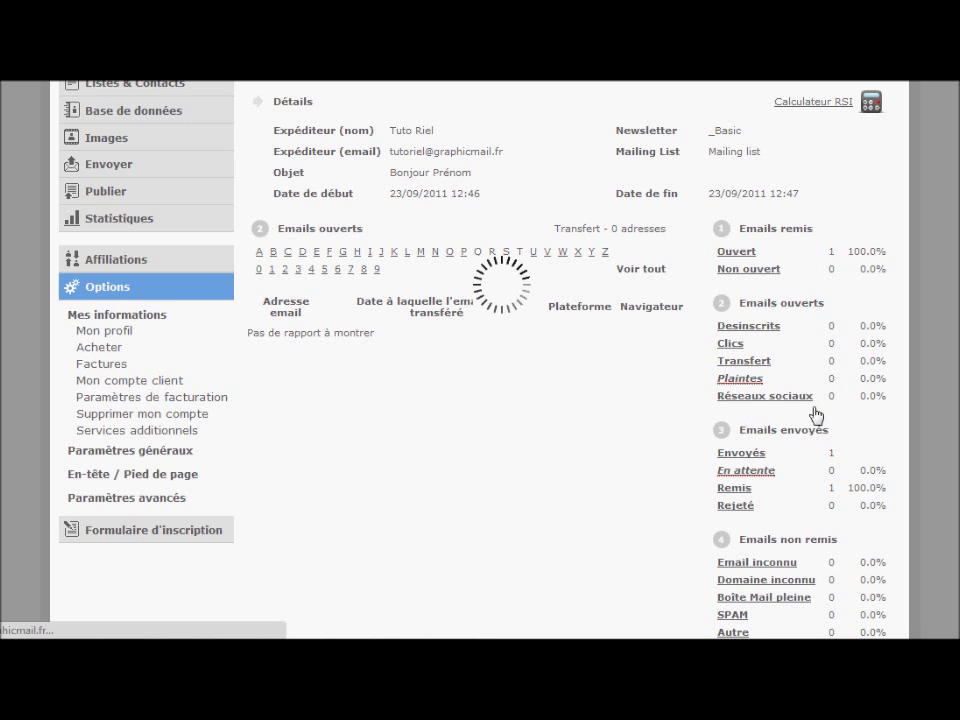
{"action": "scroll", "coordinate": [529, 168], "scroll_direction": "down", "scroll_amount": 2}
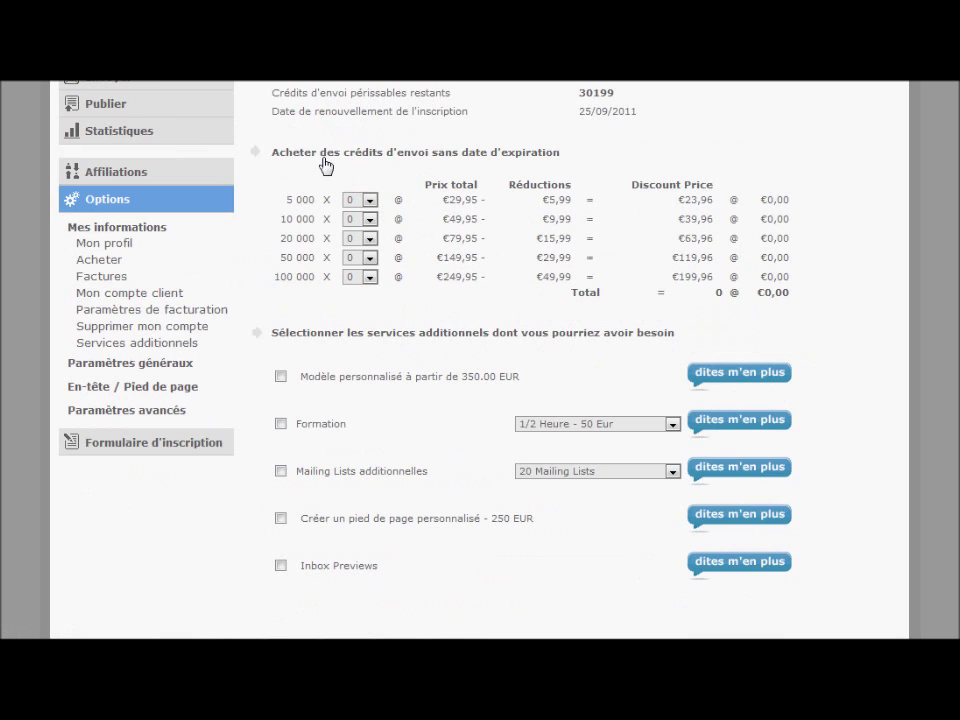
Review the non-expiring credits and additional services sections, and open the general account settings.
{"action": "left_click_drag", "start_coordinate": [318, 152], "coordinate": [574, 166]}
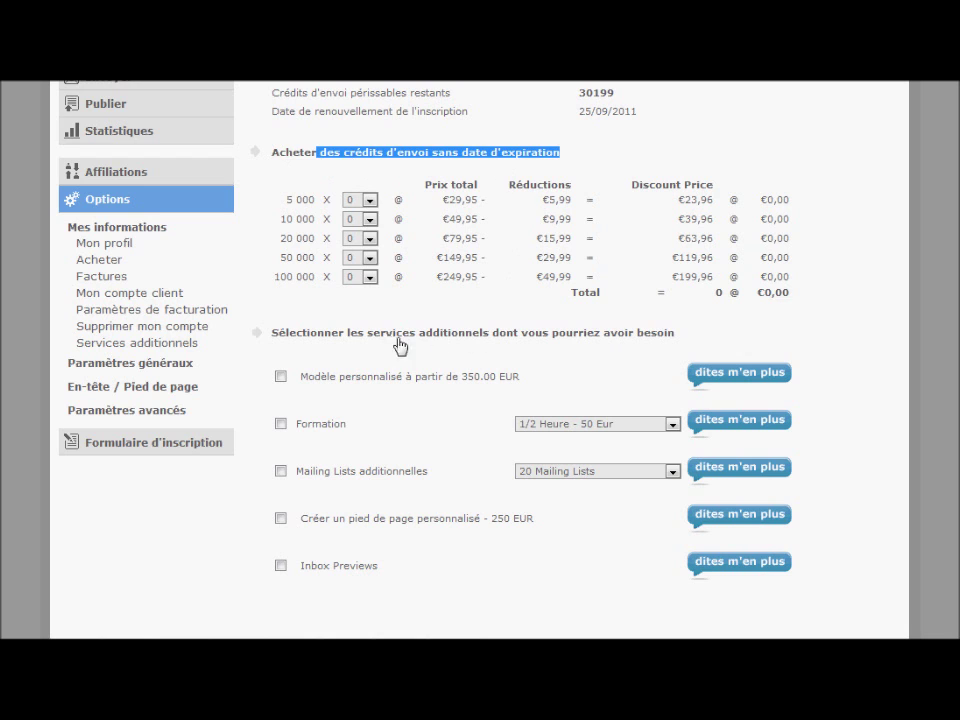
{"action": "left_click_drag", "start_coordinate": [349, 332], "coordinate": [596, 336]}
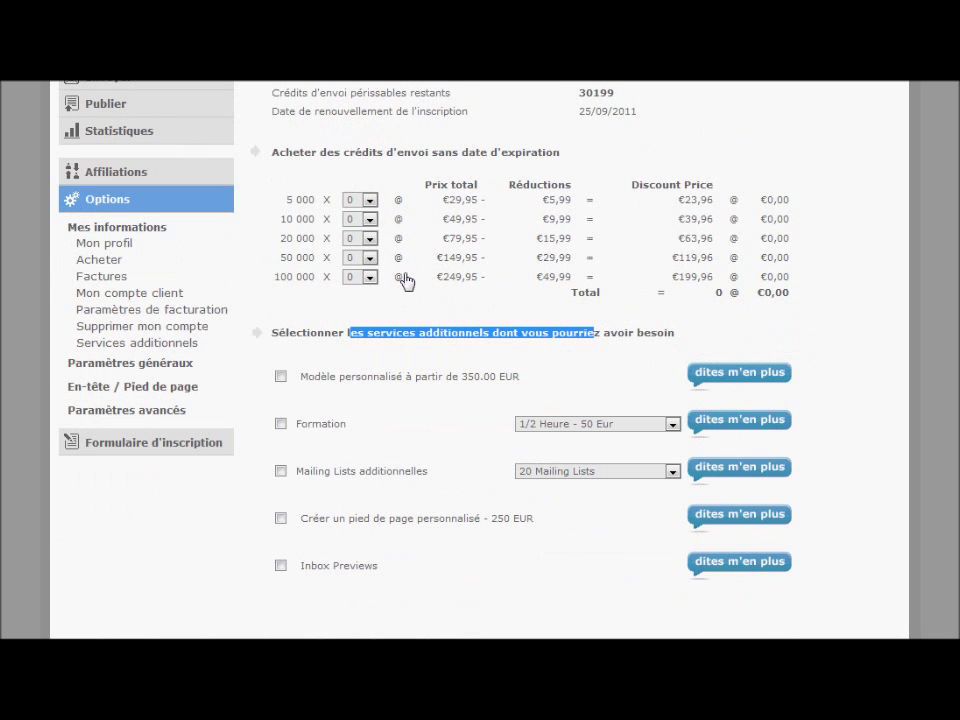
{"action": "left_click", "coordinate": [170, 363]}
{"action": "scroll", "coordinate": [718, 321], "scroll_direction": "up", "scroll_amount": 3}
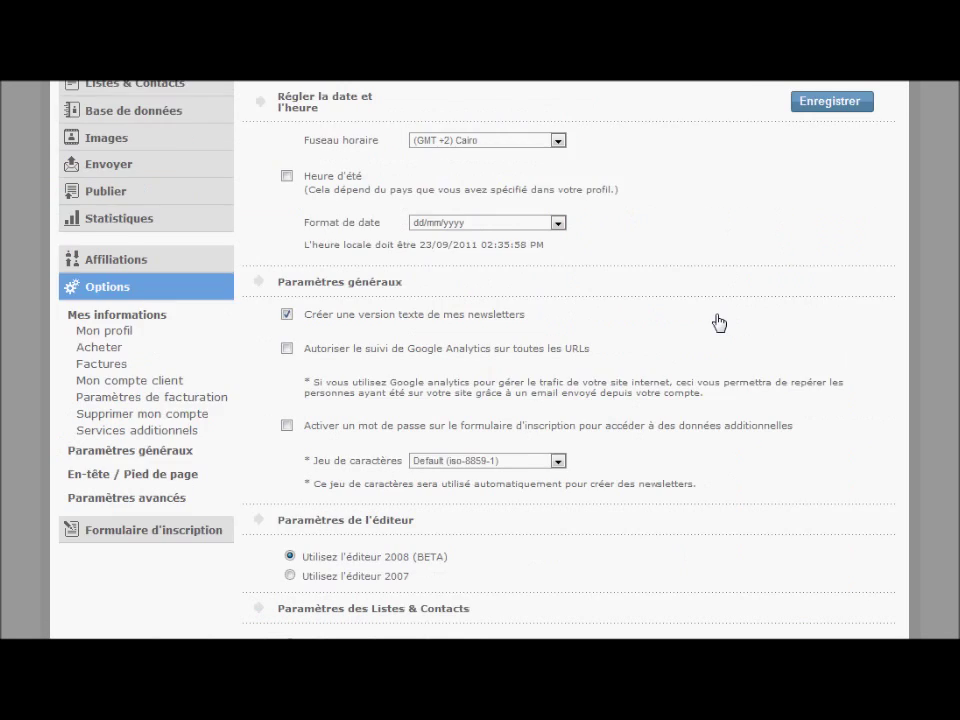
{"action": "scroll", "coordinate": [483, 287], "scroll_direction": "down", "scroll_amount": 1}
Open the newsletter header and footer settings and review the expanded header options and preview.
{"action": "left_click", "coordinate": [124, 476]}
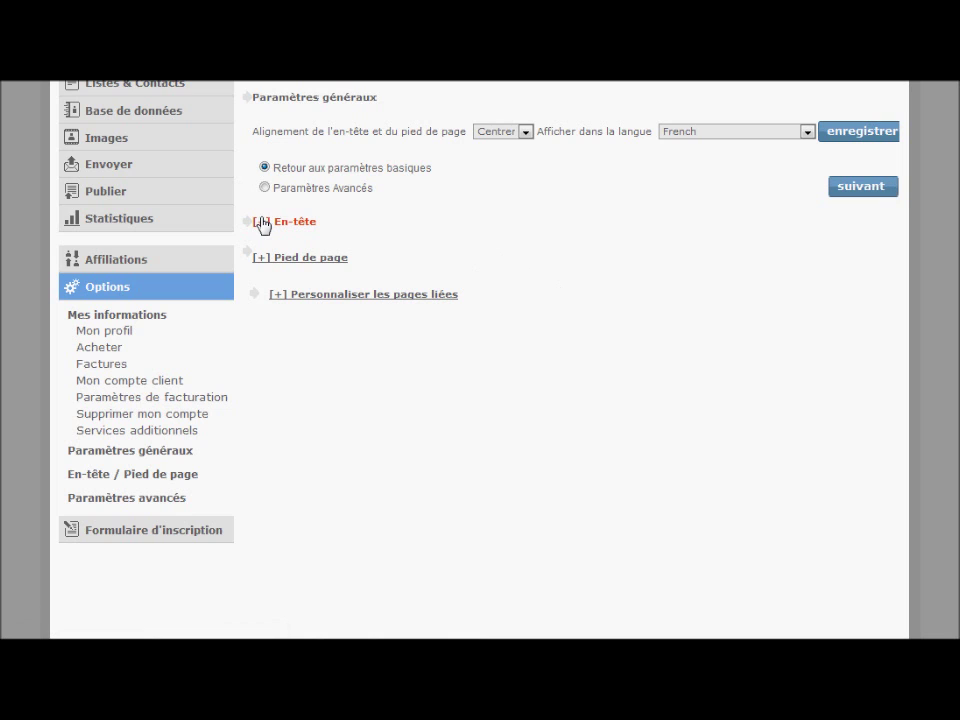
{"action": "left_click", "coordinate": [263, 222]}
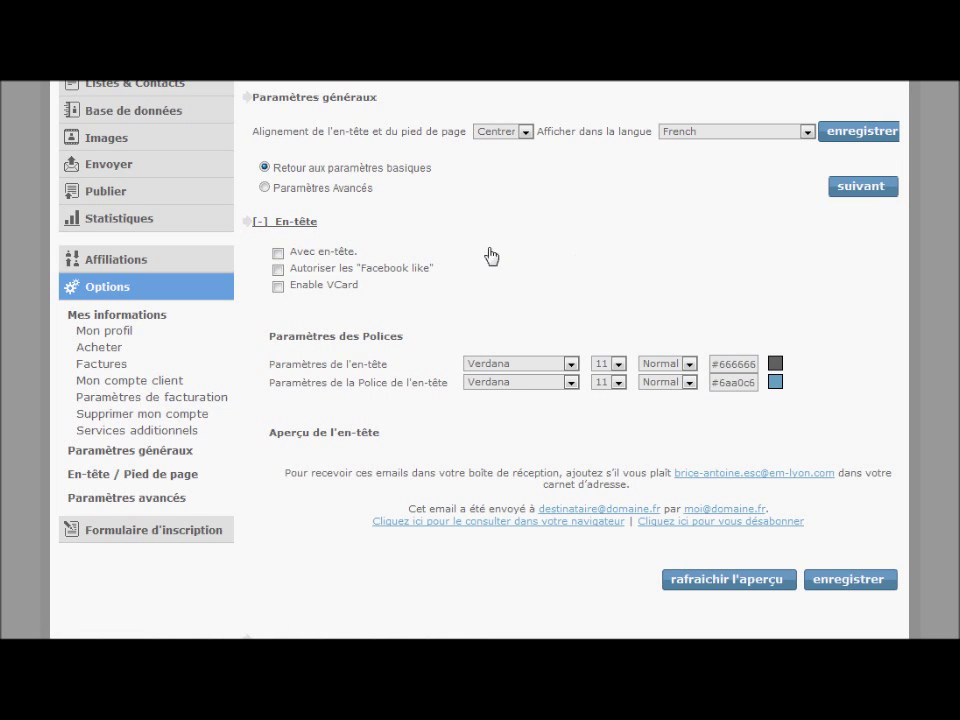
{"action": "scroll", "coordinate": [331, 262], "scroll_direction": "down", "scroll_amount": 1}
{"action": "scroll", "coordinate": [329, 261], "scroll_direction": "down", "scroll_amount": 3}
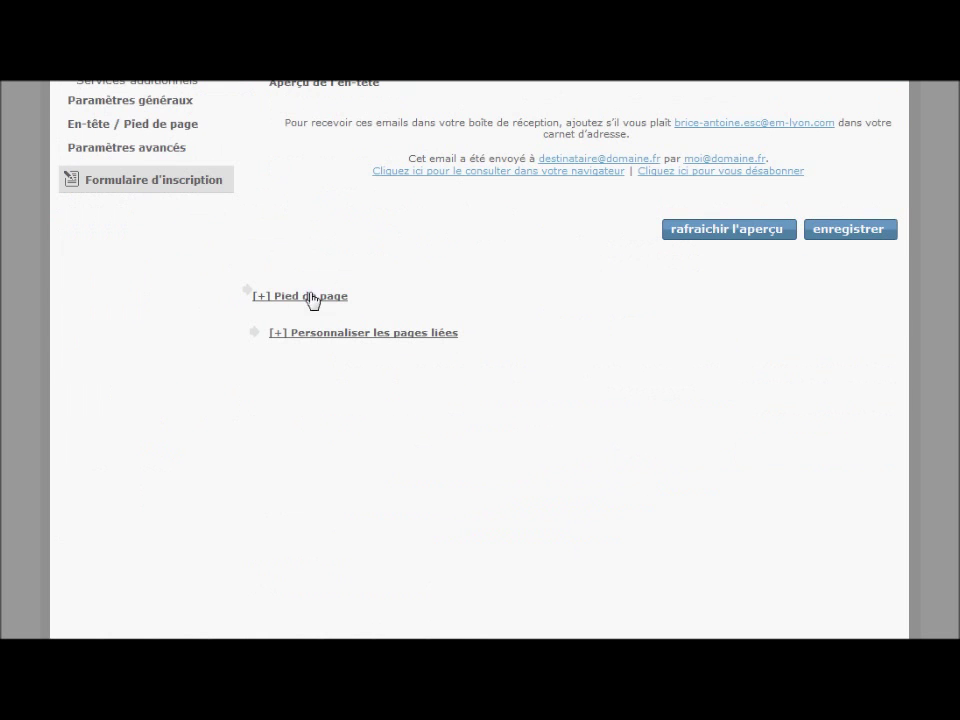
Expand the footer settings and examine the link options, footer types, logos, fonts and footer preview.
{"action": "left_click", "coordinate": [263, 298]}
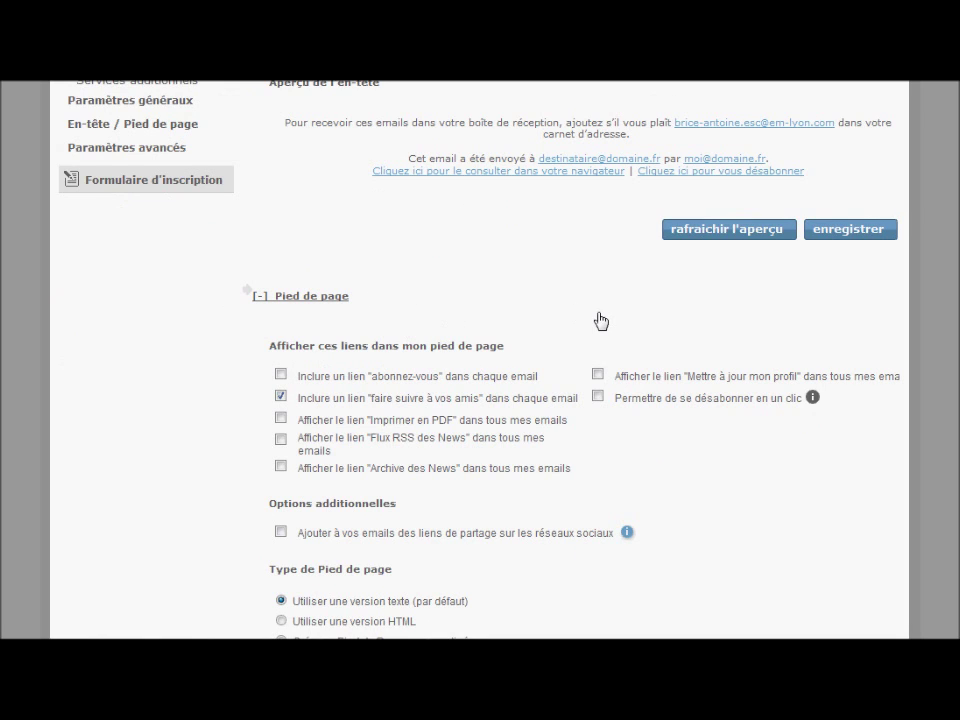
{"action": "scroll", "coordinate": [588, 326], "scroll_direction": "down", "scroll_amount": 5}
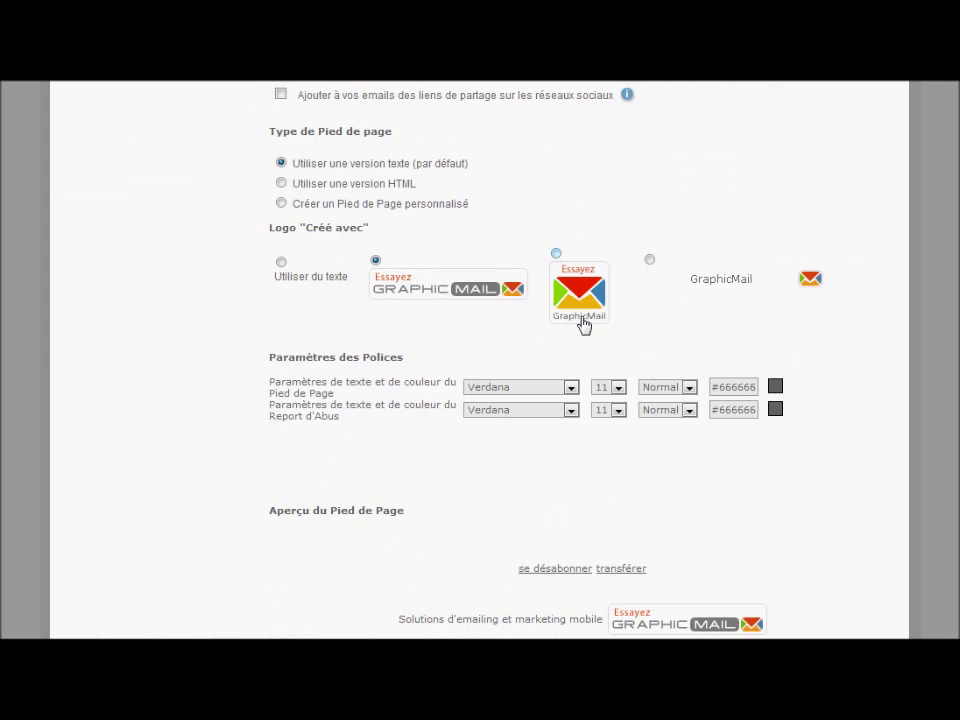
{"action": "scroll", "coordinate": [587, 325], "scroll_direction": "down", "scroll_amount": 3}
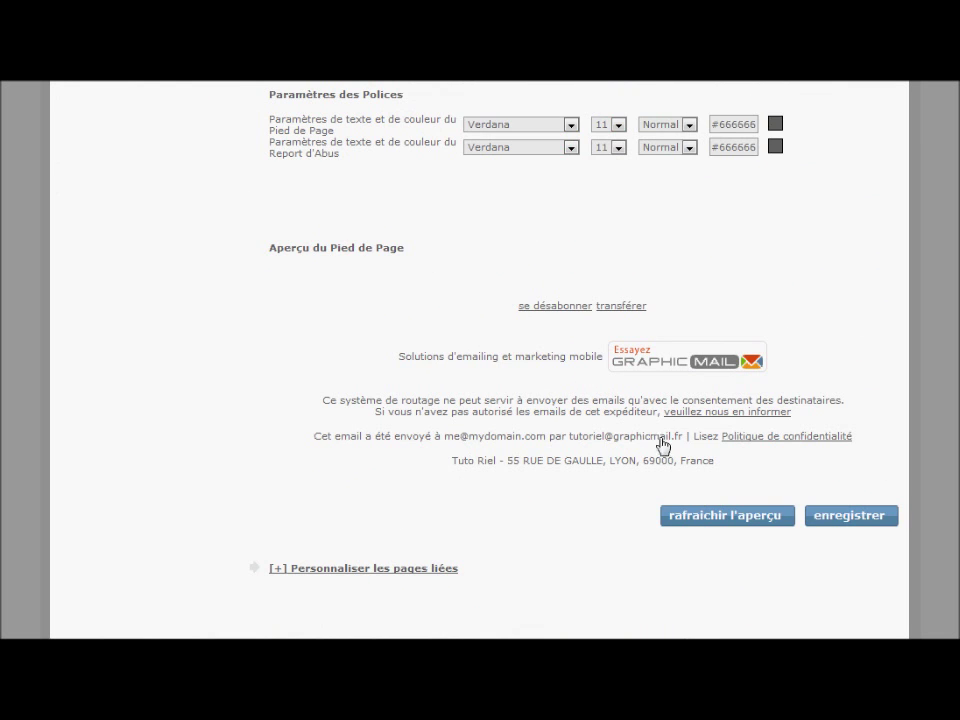
{"action": "scroll", "coordinate": [645, 446], "scroll_direction": "up", "scroll_amount": 9}
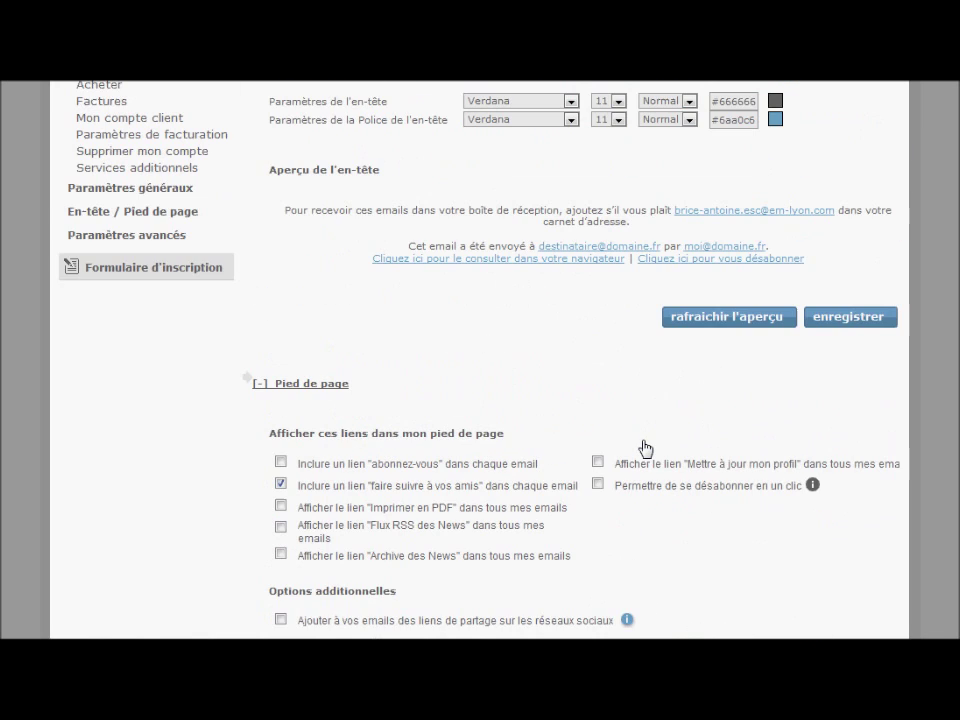
{"action": "scroll", "coordinate": [686, 403], "scroll_direction": "up", "scroll_amount": 3}
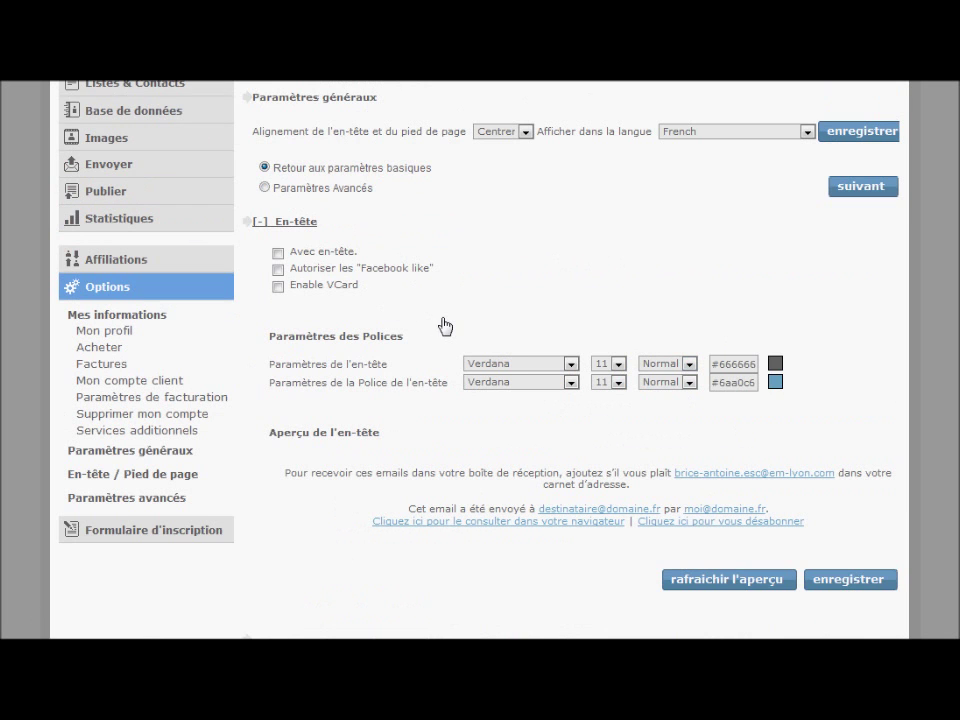
Leave the header and footer settings and open the subscription form creation page.
{"action": "left_click", "coordinate": [155, 481]}
{"action": "scroll", "coordinate": [150, 528], "scroll_direction": "down", "scroll_amount": 3}
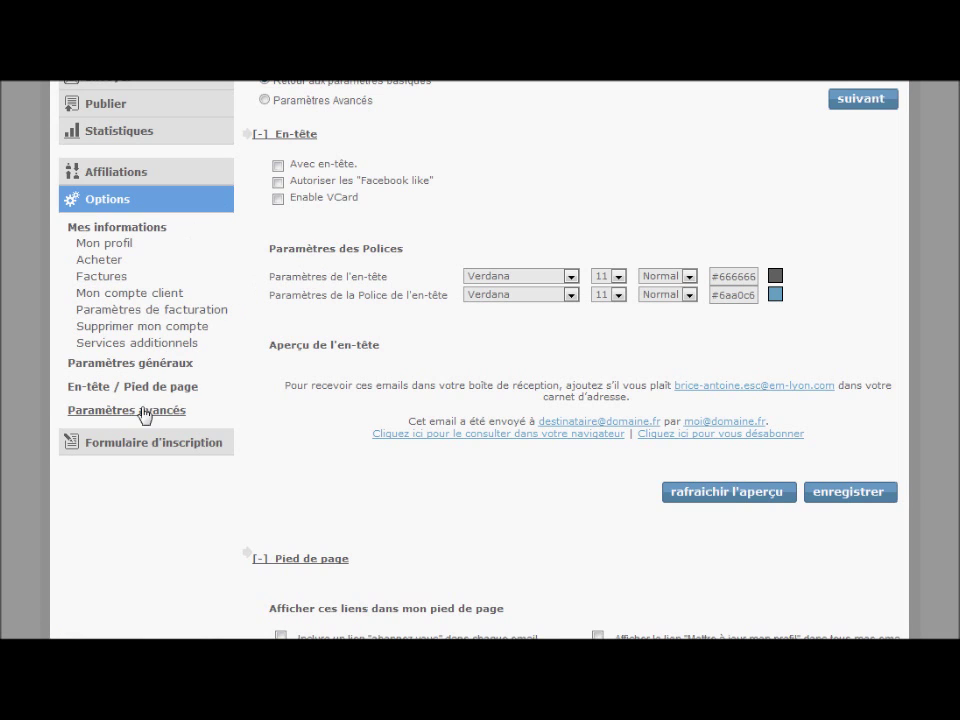
{"action": "left_click", "coordinate": [119, 206]}
{"action": "left_click", "coordinate": [129, 230]}
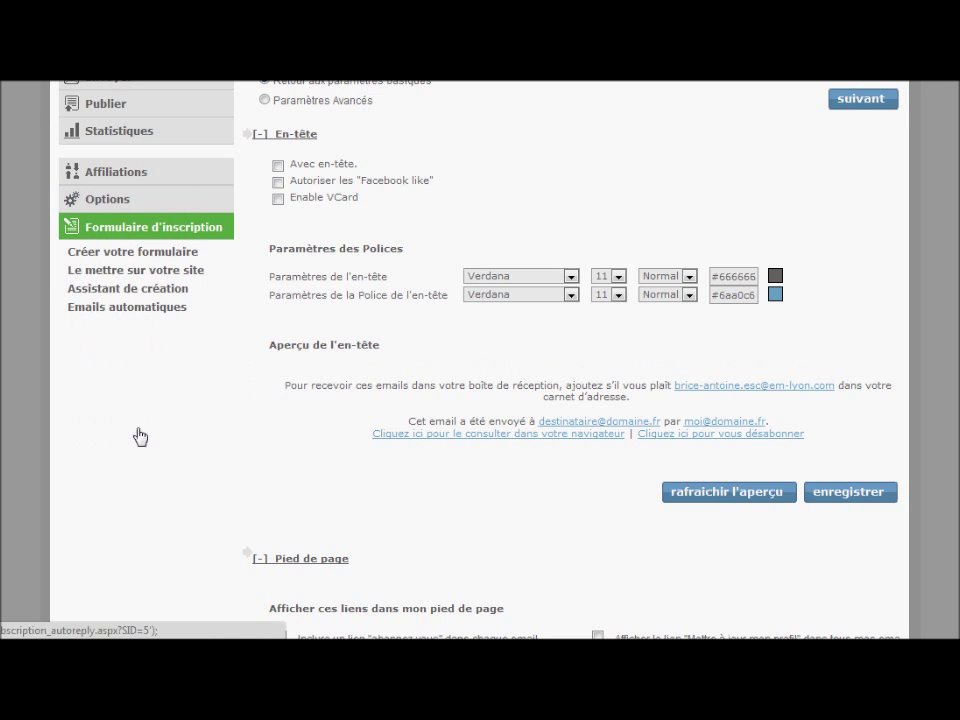
{"action": "left_click", "coordinate": [133, 257]}
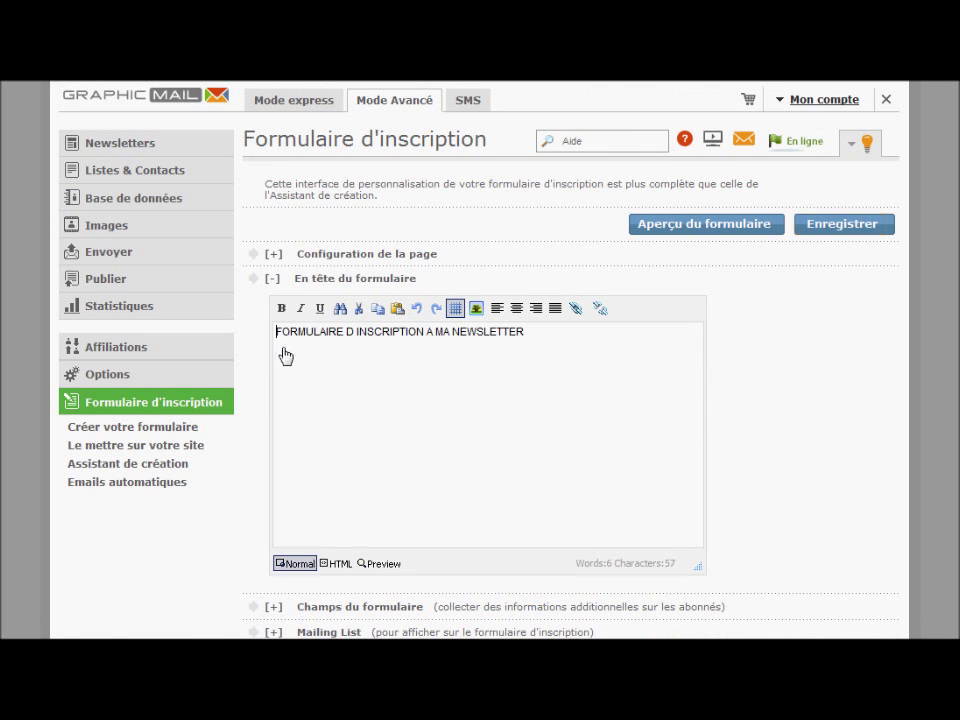
Review the subscription form's header text and expand the form fields section.
{"action": "left_click_drag", "start_coordinate": [555, 344], "coordinate": [171, 338]}
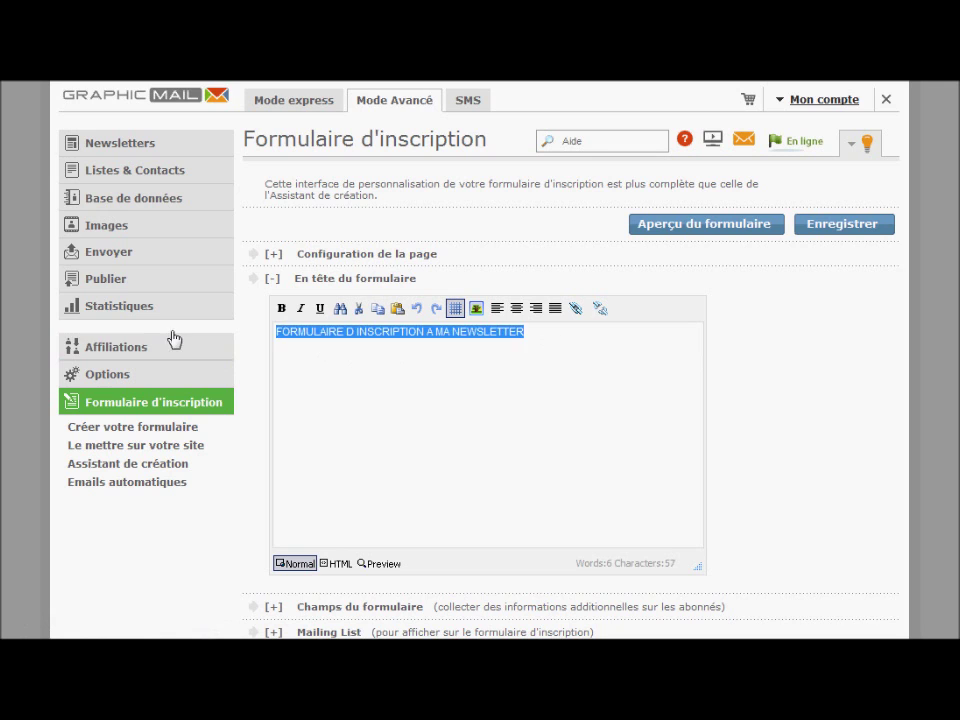
{"action": "left_click", "coordinate": [452, 392]}
{"action": "left_click_drag", "start_coordinate": [275, 344], "coordinate": [585, 336]}
{"action": "left_click", "coordinate": [570, 360]}
{"action": "scroll", "coordinate": [455, 325], "scroll_direction": "down", "scroll_amount": 3}
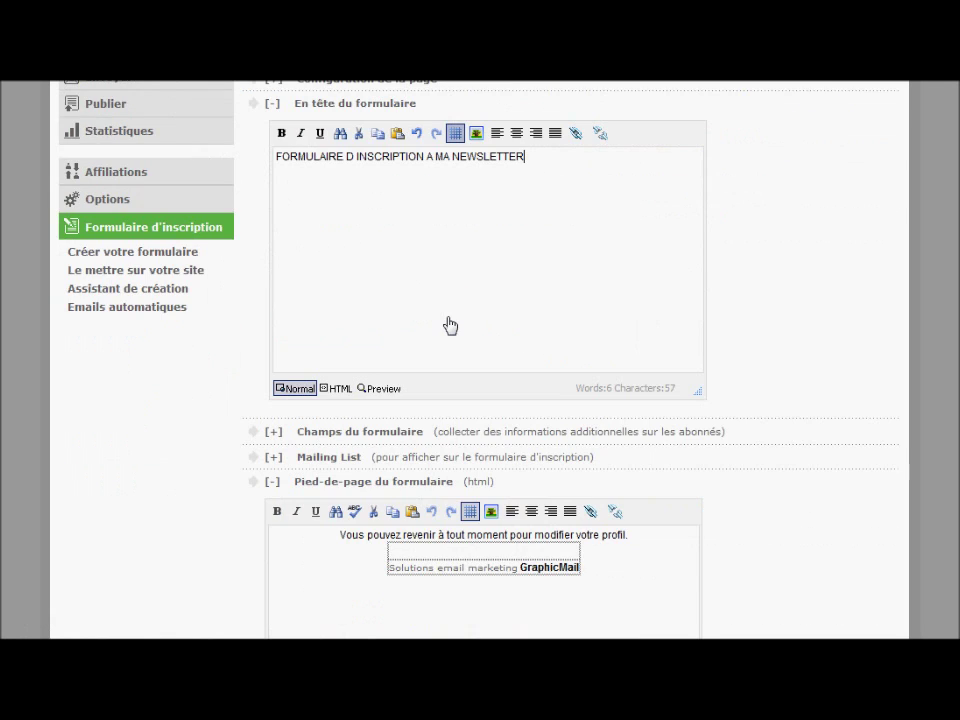
{"action": "left_click", "coordinate": [273, 345]}
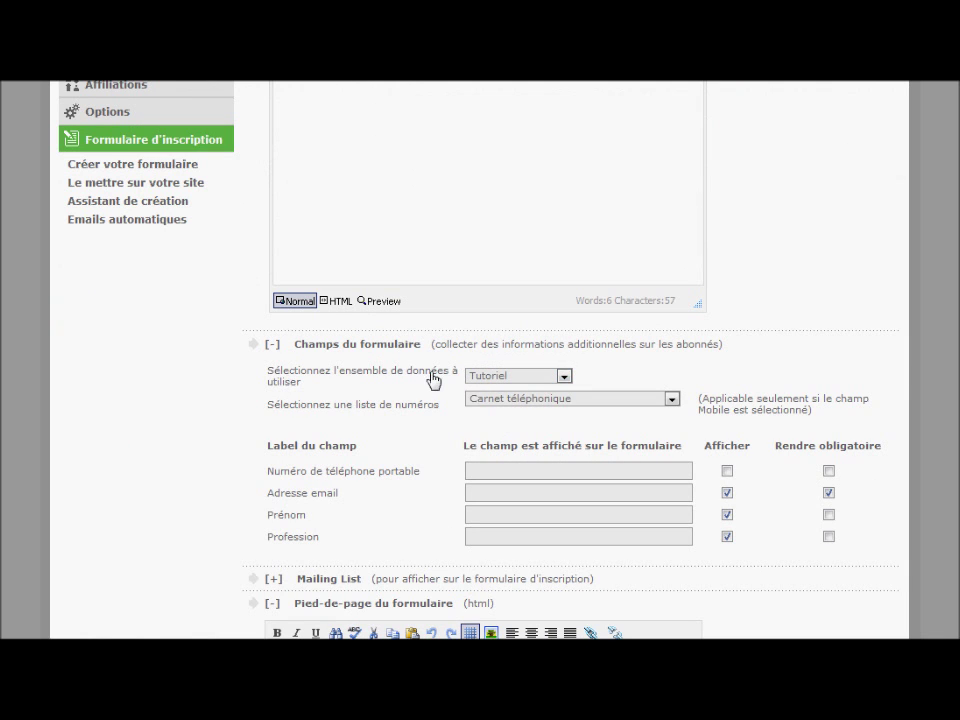
{"action": "scroll", "coordinate": [566, 405], "scroll_direction": "down", "scroll_amount": 1}
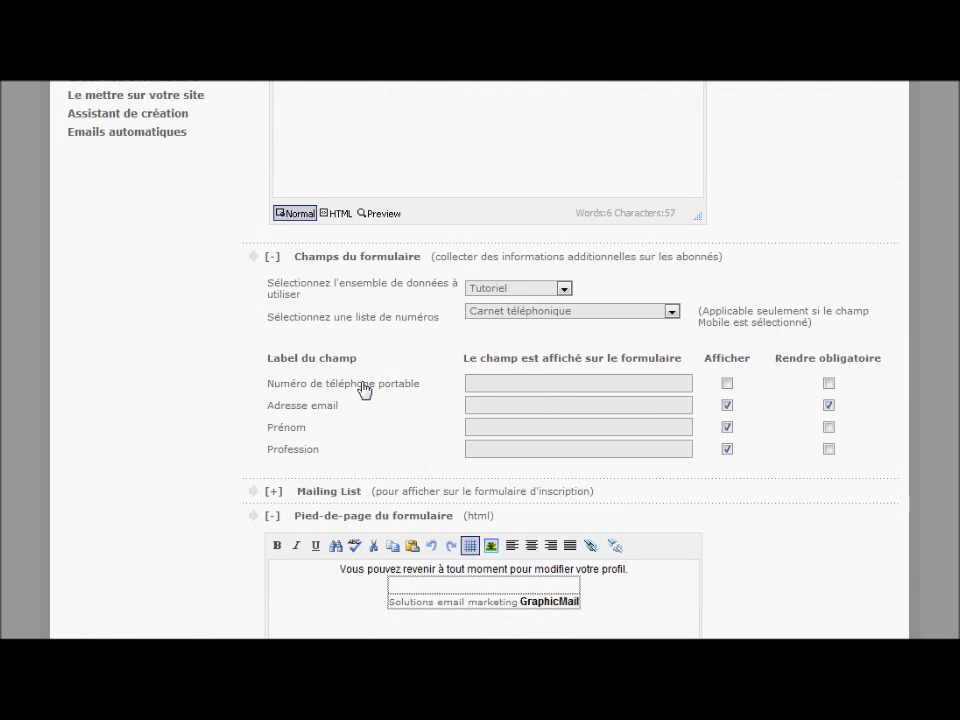
Try making the mobile phone number field mandatory on the subscription form.
{"action": "left_click", "coordinate": [630, 389]}
{"action": "left_click", "coordinate": [828, 384]}
{"action": "left_click", "coordinate": [504, 392]}
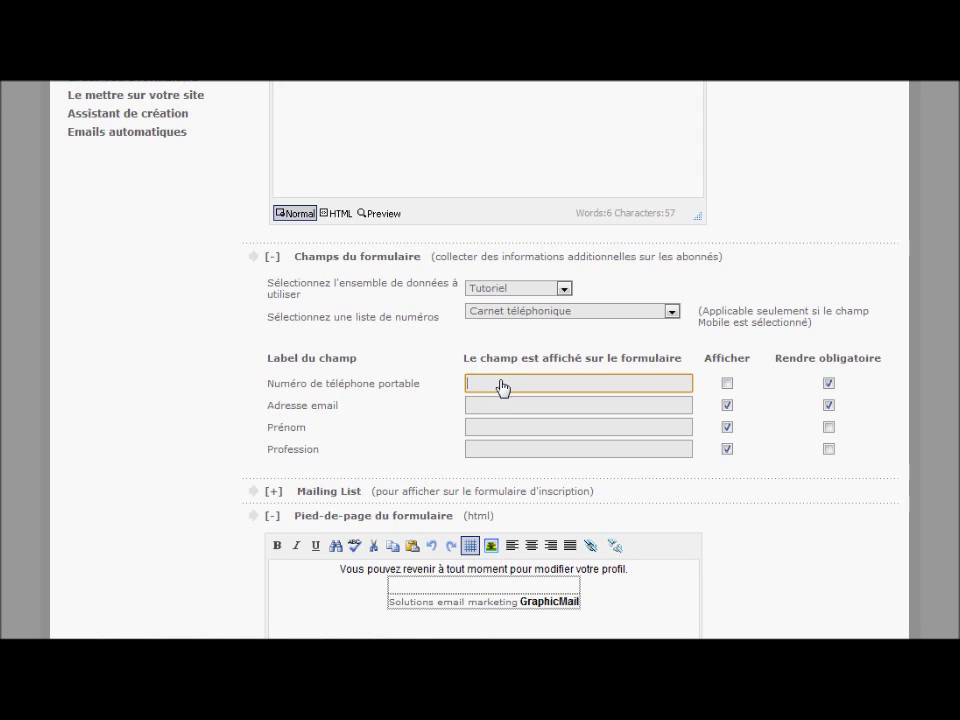
{"action": "left_click", "coordinate": [828, 384]}
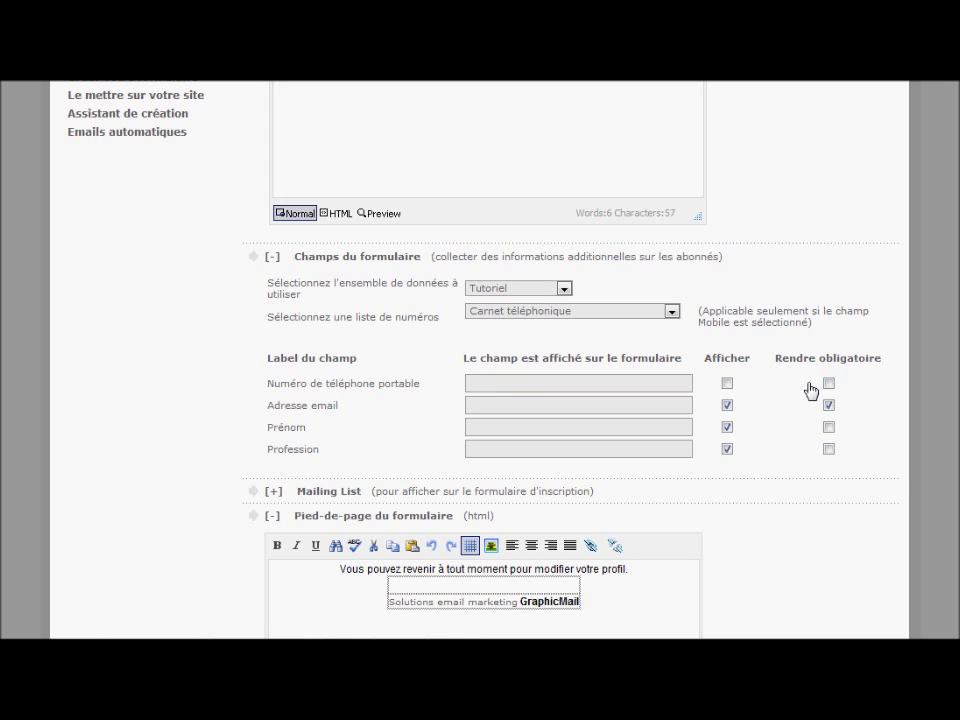
Expand the form's mailing list section and review its lists, the form footer and the double opt-in settings.
{"action": "scroll", "coordinate": [420, 345], "scroll_direction": "down", "scroll_amount": 2}
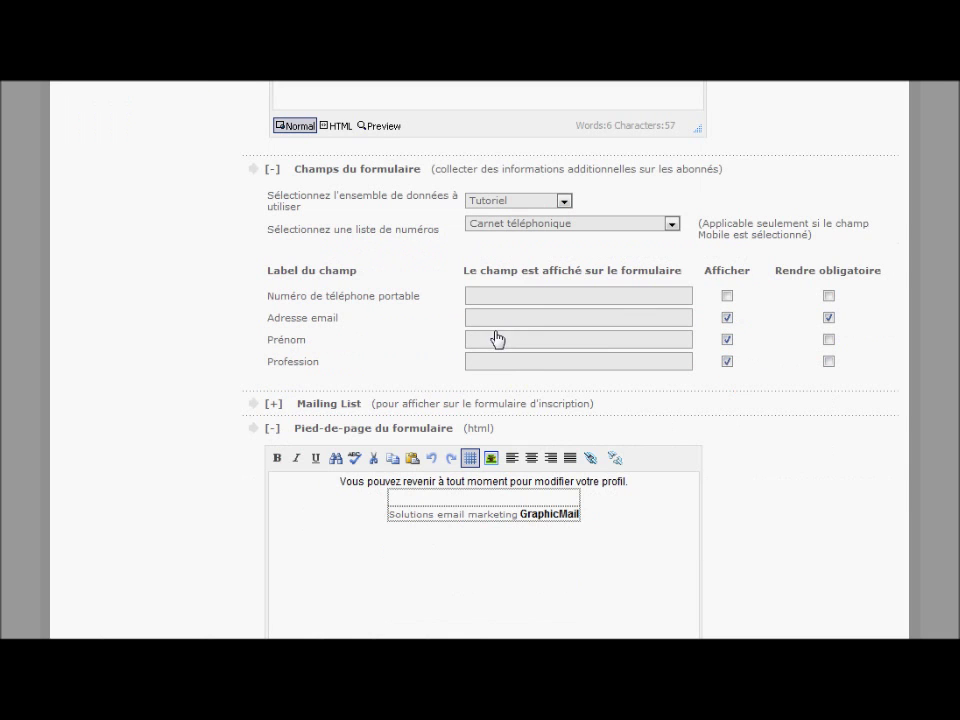
{"action": "left_click", "coordinate": [272, 404]}
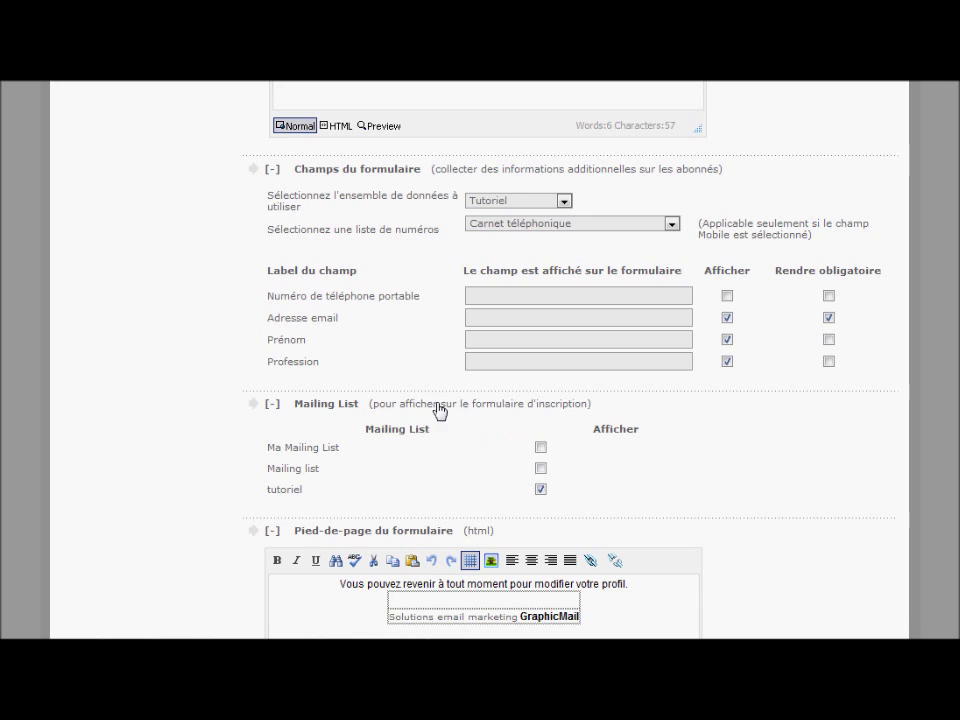
{"action": "scroll", "coordinate": [403, 331], "scroll_direction": "down", "scroll_amount": 3}
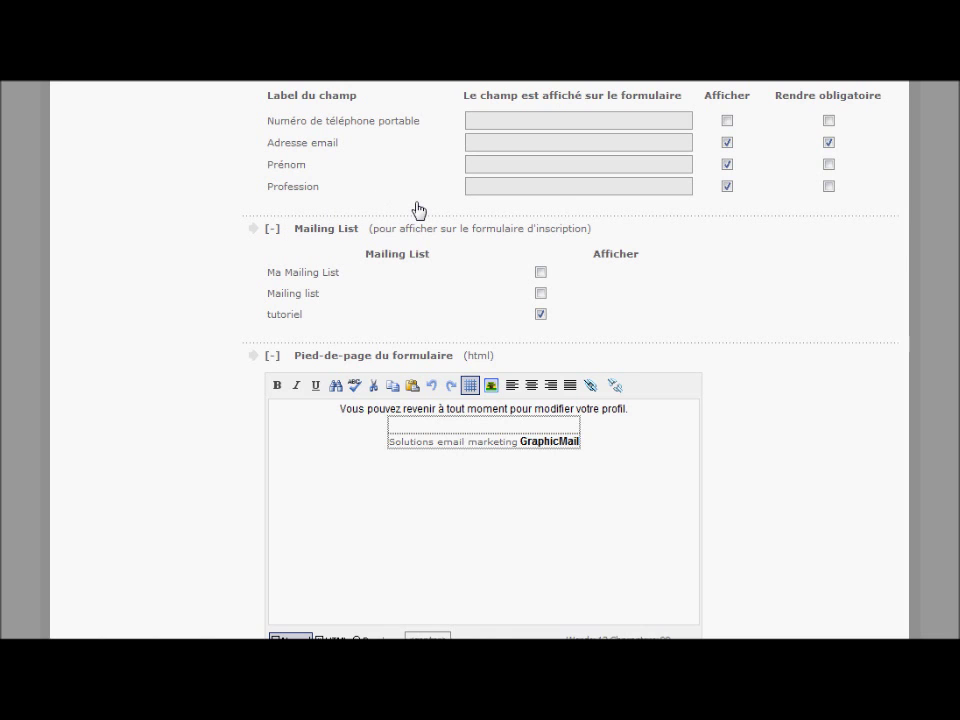
{"action": "scroll", "coordinate": [418, 210], "scroll_direction": "down", "scroll_amount": 2}
{"action": "scroll", "coordinate": [416, 218], "scroll_direction": "down", "scroll_amount": 3}
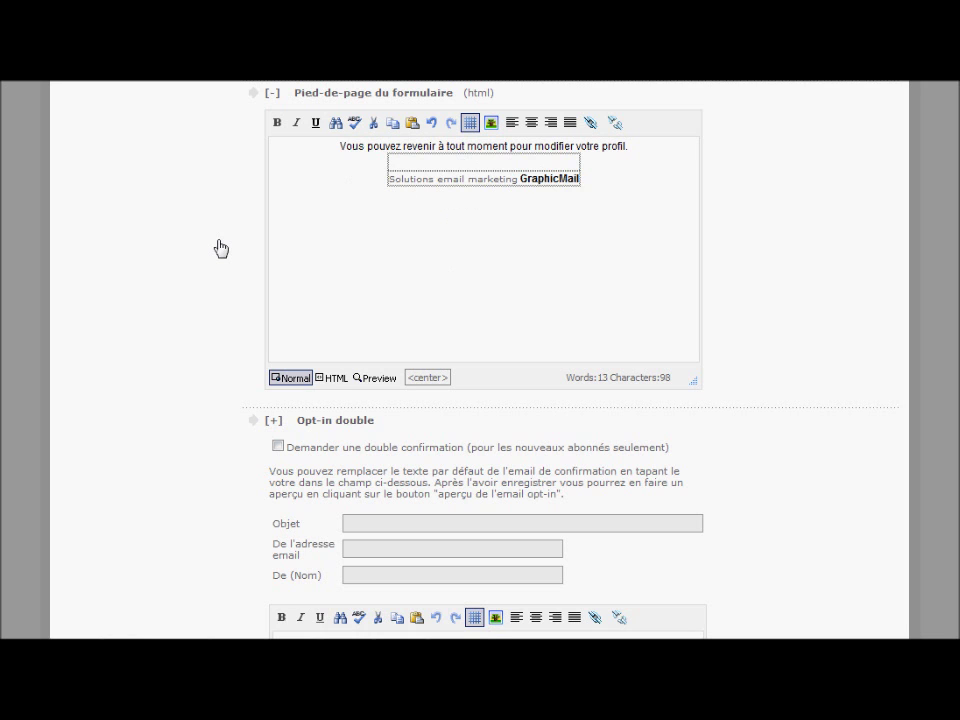
{"action": "scroll", "coordinate": [216, 249], "scroll_direction": "down", "scroll_amount": 4}
{"action": "scroll", "coordinate": [216, 252], "scroll_direction": "up", "scroll_amount": 15}
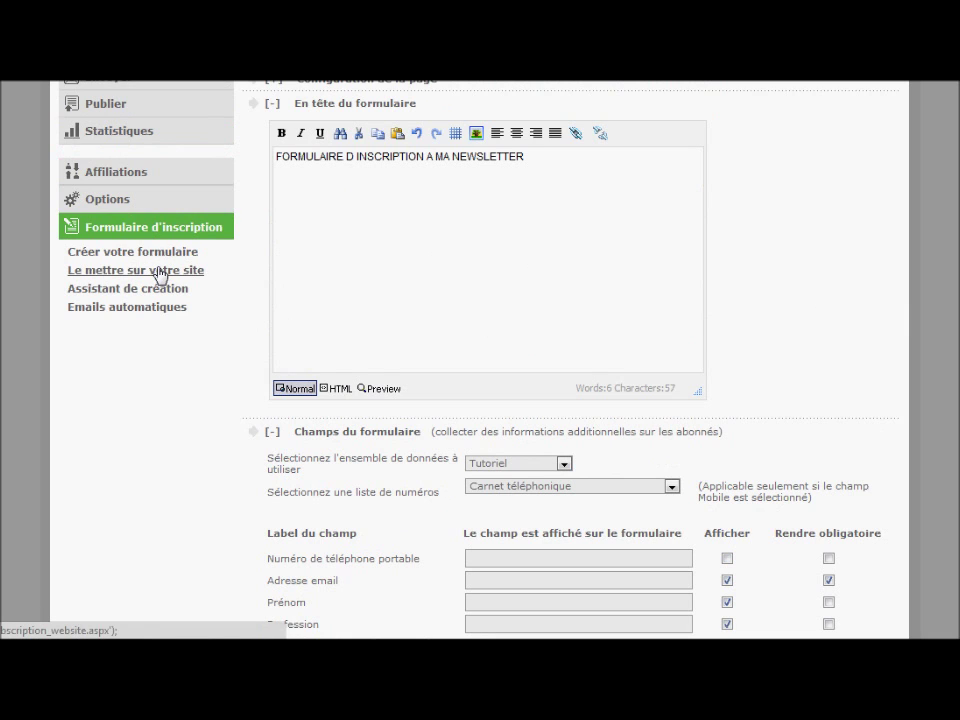
View the options for putting the subscription form on a website, and open the form creation assistant.
{"action": "left_click", "coordinate": [112, 272]}
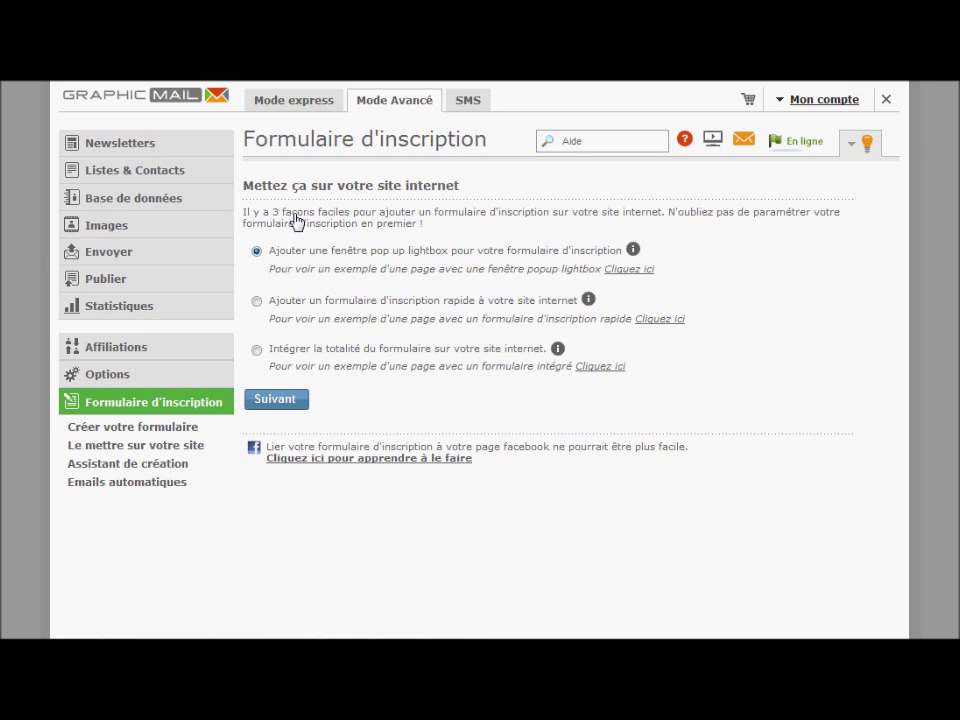
{"action": "left_click", "coordinate": [172, 466]}
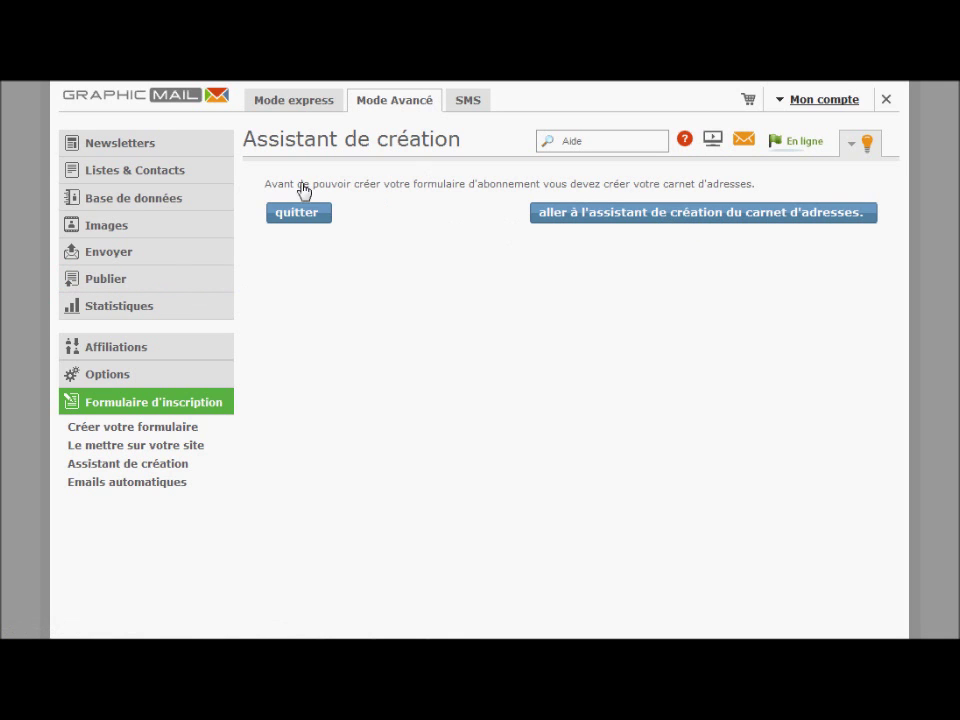
Open the automatic emails and start a new trigger of the Inscription type.
{"action": "left_click", "coordinate": [122, 483]}
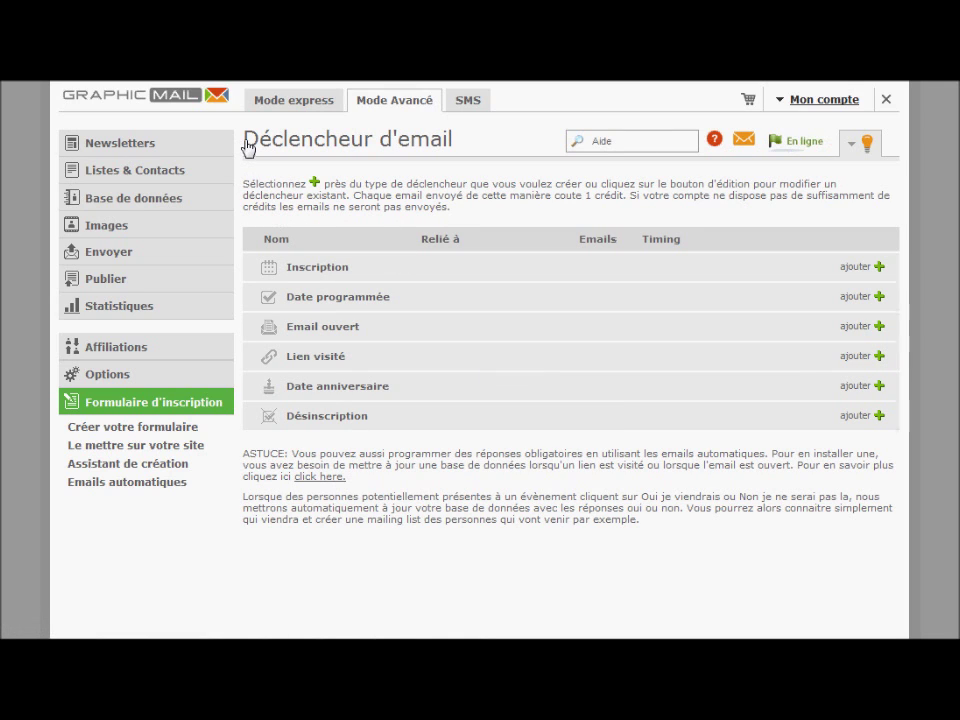
{"action": "mouse_move", "coordinate": [268, 274]}
{"action": "left_click", "coordinate": [879, 268]}
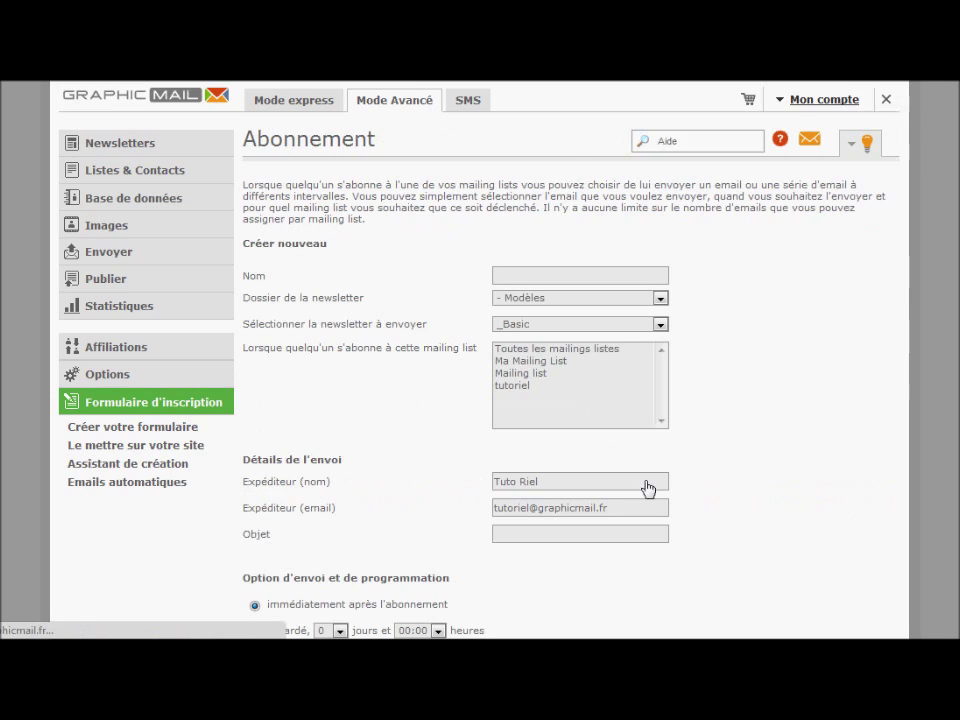
Set the trigger to send the _Basic newsletter when someone subscribes to the tutoriel mailing list.
{"action": "left_click", "coordinate": [514, 278]}
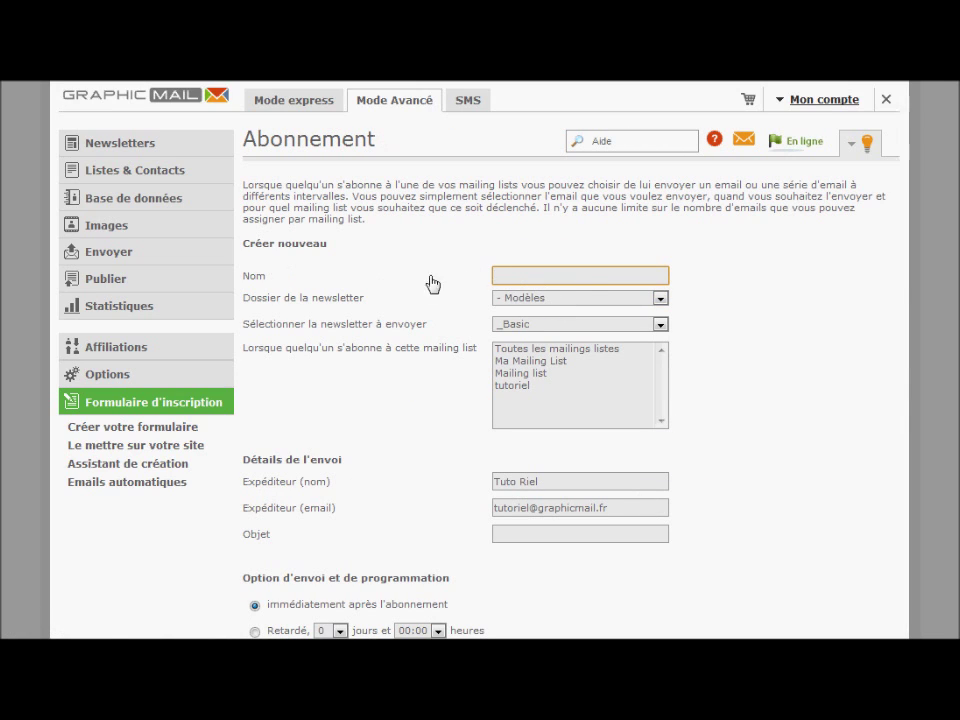
{"action": "left_click", "coordinate": [540, 325]}
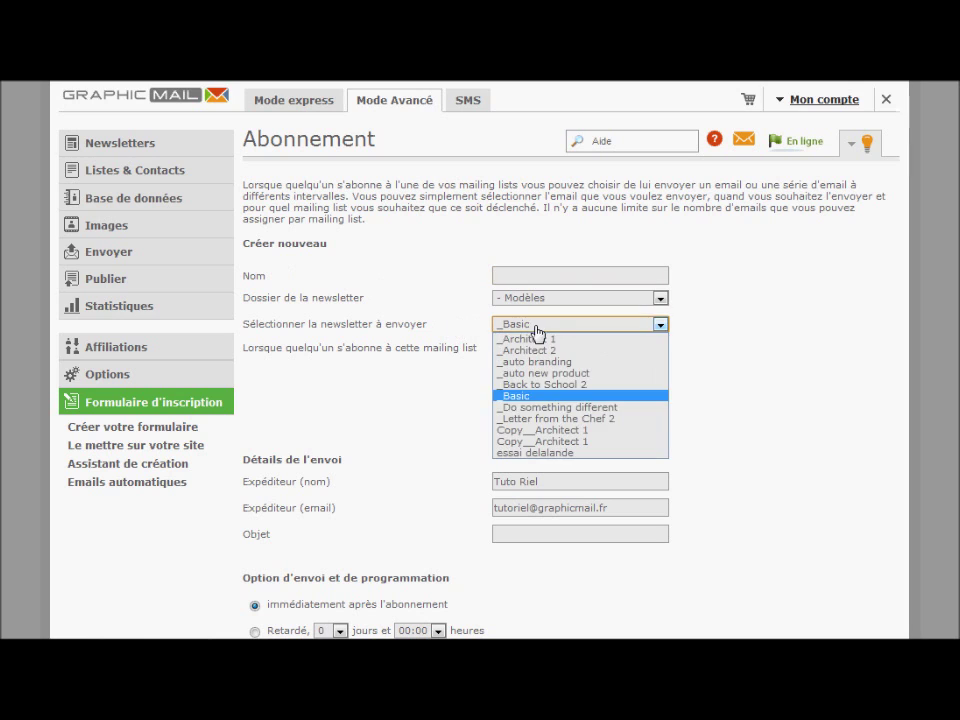
{"action": "left_click", "coordinate": [515, 397]}
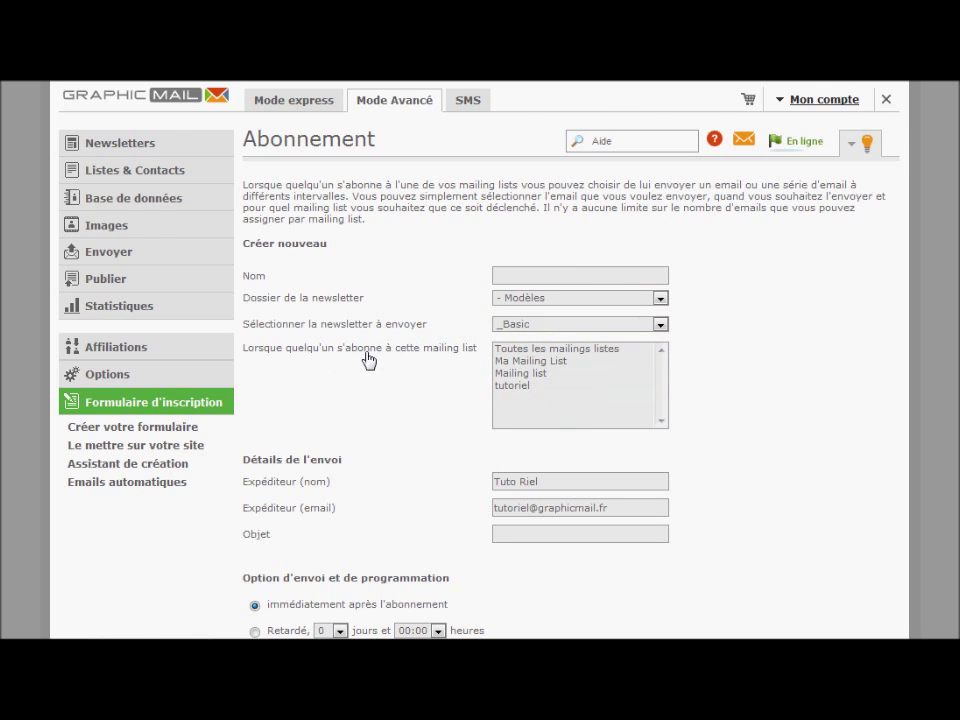
{"action": "scroll", "coordinate": [369, 360], "scroll_direction": "down", "scroll_amount": 1}
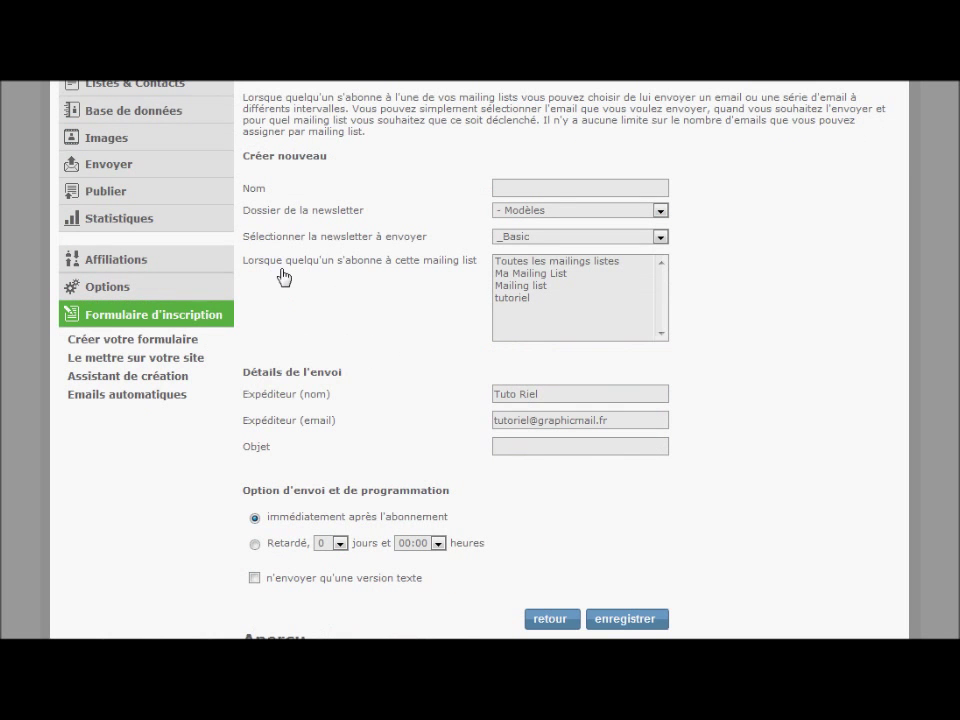
{"action": "left_click", "coordinate": [514, 299]}
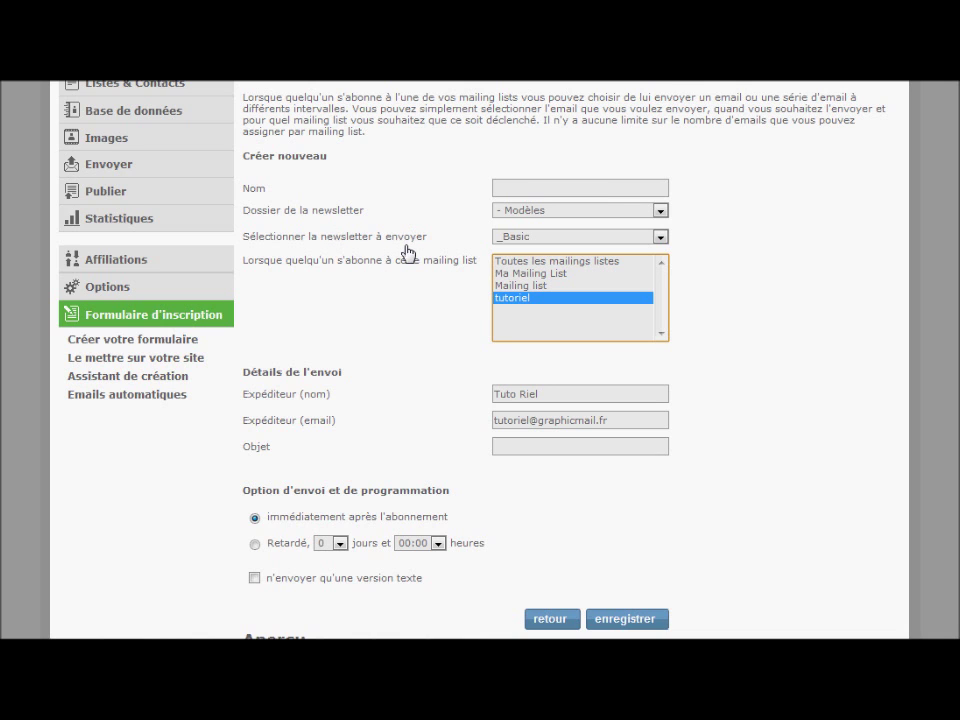
Schedule the triggered email as delayed by 4 days after subscription.
{"action": "scroll", "coordinate": [407, 252], "scroll_direction": "down", "scroll_amount": 4}
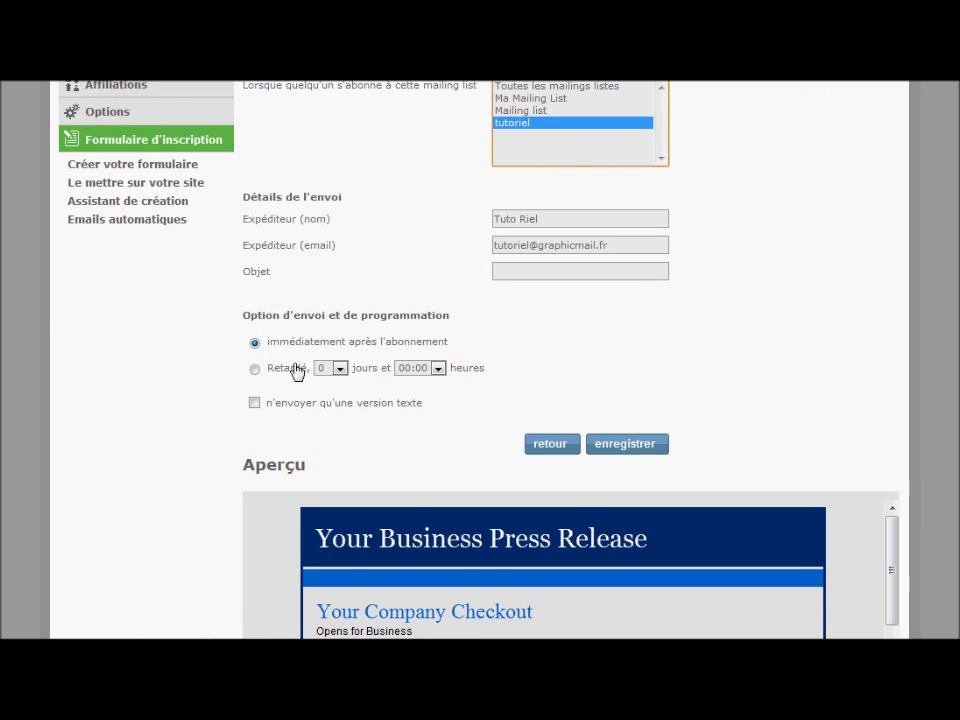
{"action": "left_click", "coordinate": [254, 370]}
{"action": "left_click", "coordinate": [334, 367]}
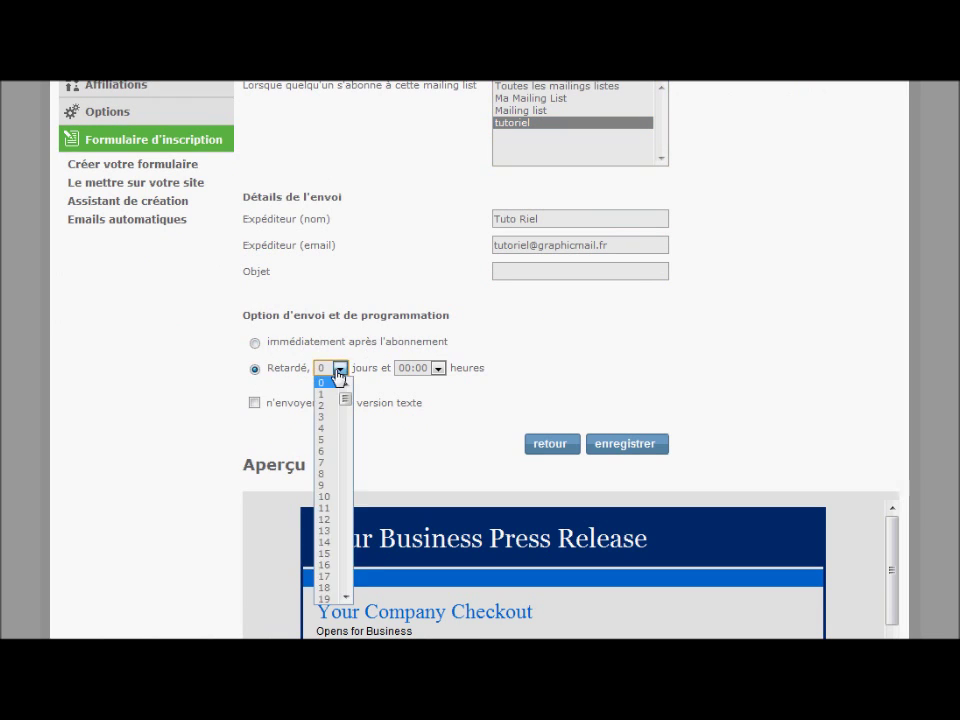
{"action": "left_click", "coordinate": [323, 430]}
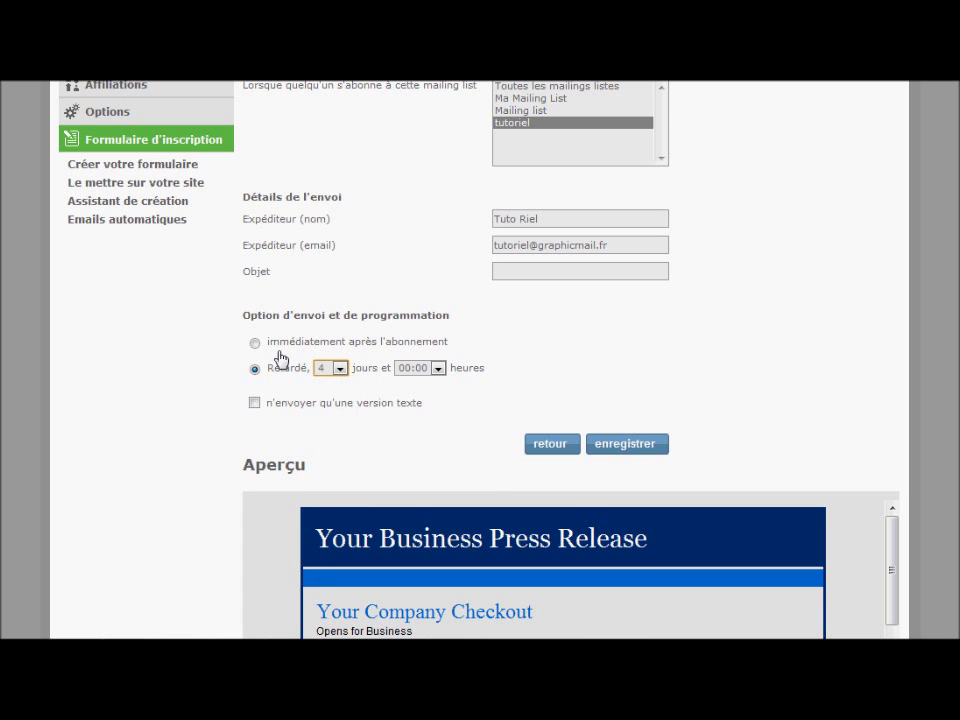